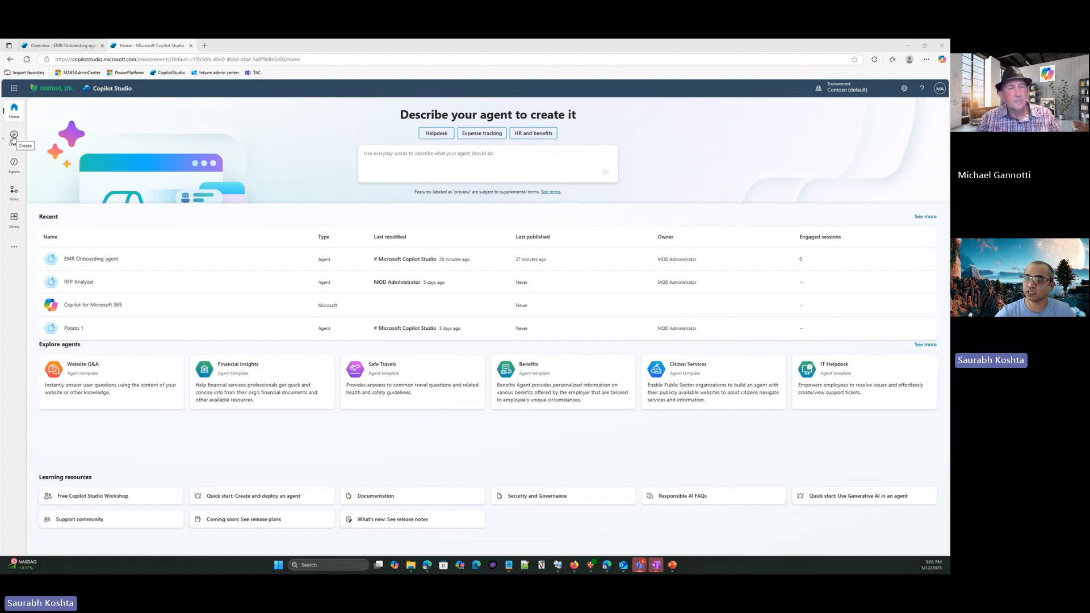
# Step: Open the environment's Solutions page, look at the new solution form and close it without creating a solution
pyautogui.click(13, 247)
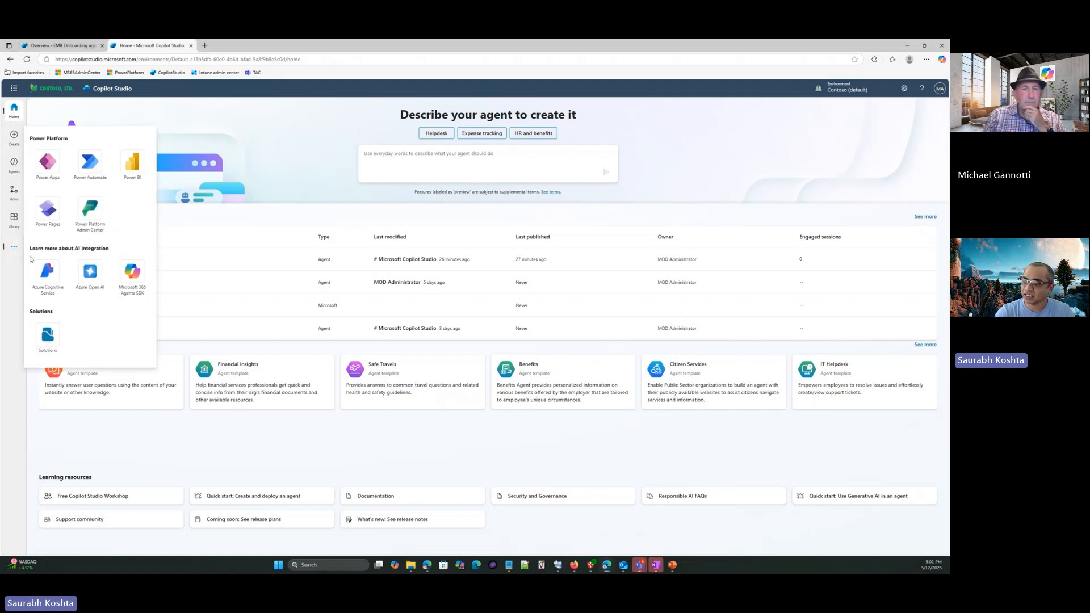
pyautogui.click(14, 250)
pyautogui.click(14, 250)
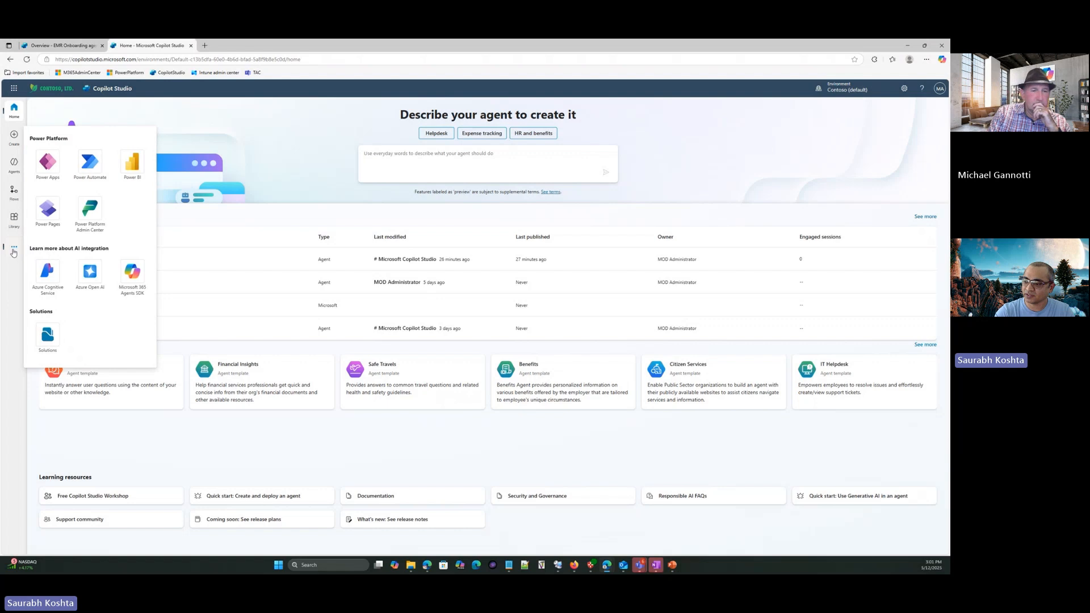
pyautogui.click(48, 335)
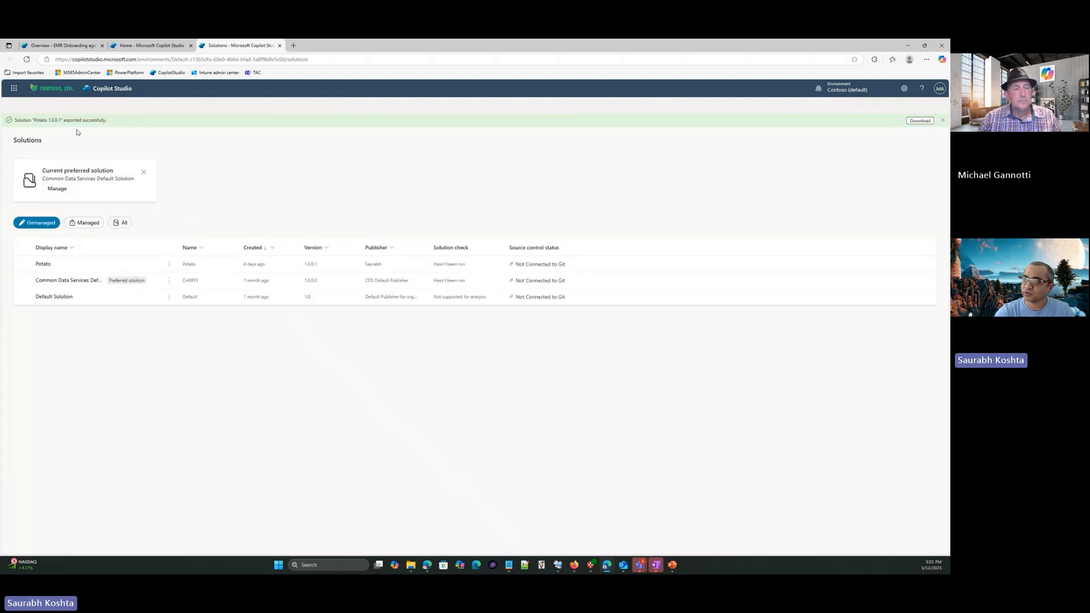
pyautogui.click(45, 112)
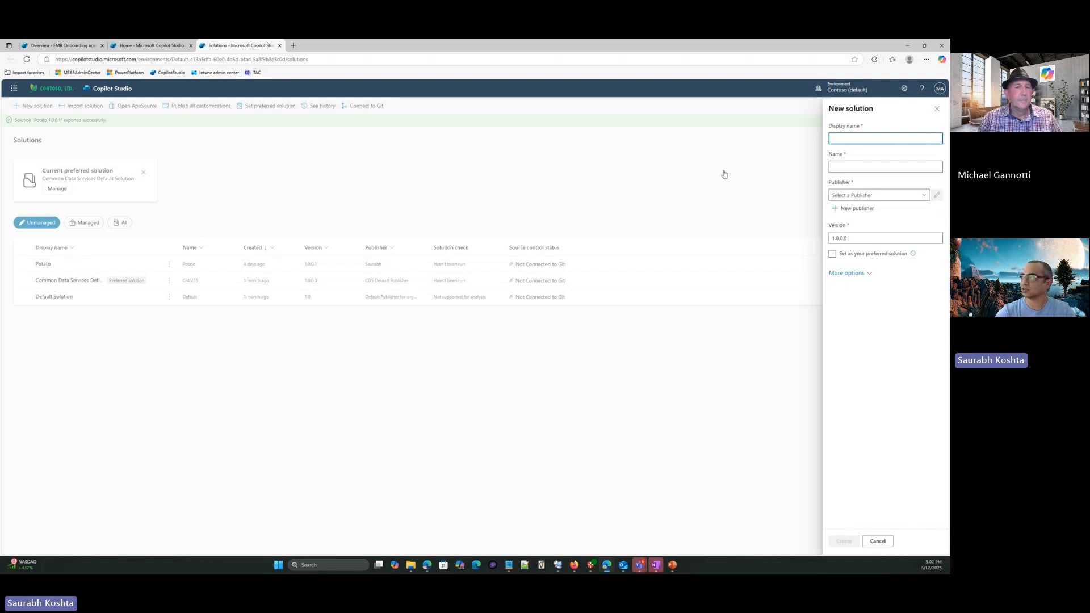
pyautogui.click(937, 109)
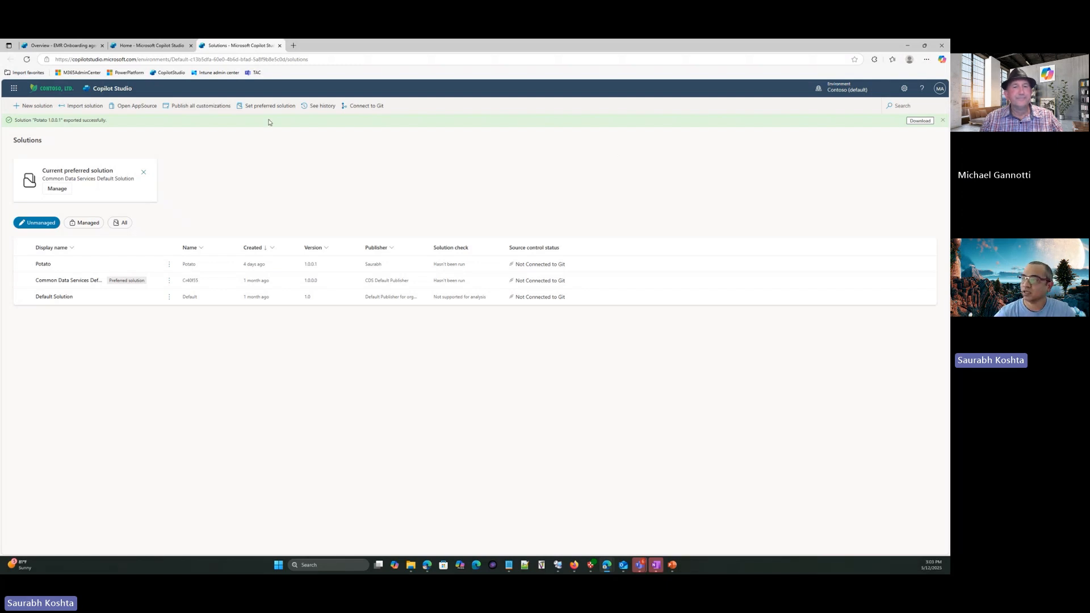
# Step: Describe a new agent as "An agent designed to assist clinical users with onboarding, providing guidance, resources, and support throughout the process with Electronic Medical Records (EMR) application."
pyautogui.click(153, 45)
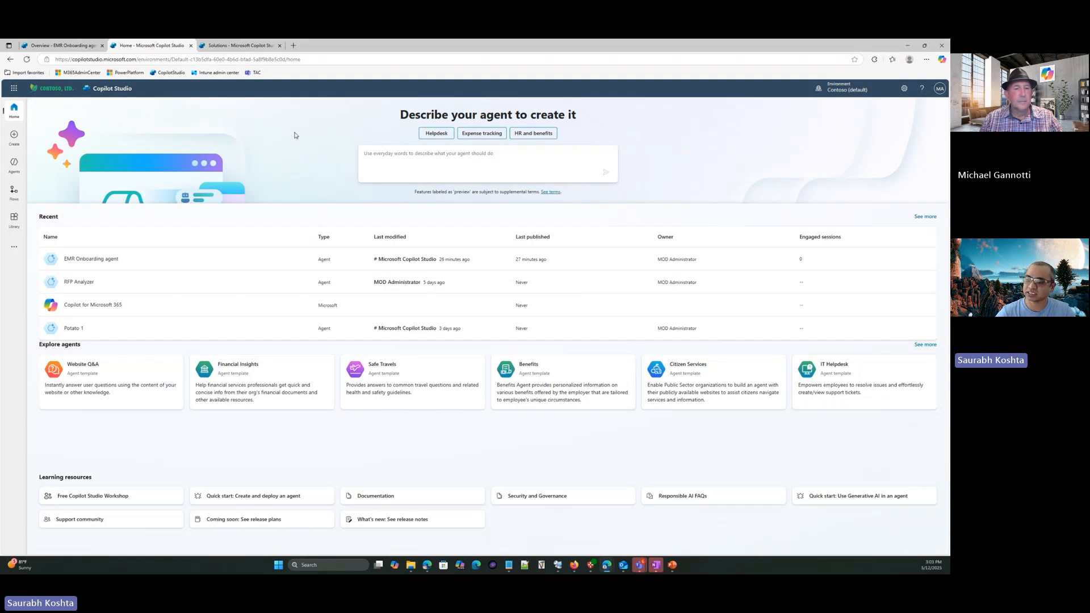
pyautogui.click(15, 136)
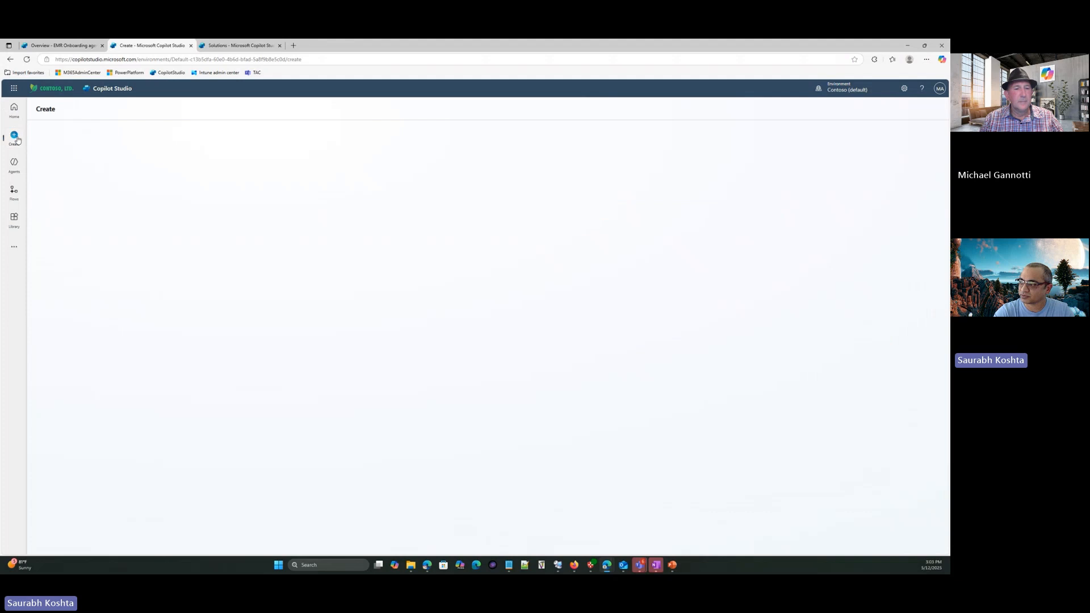
pyautogui.click(56, 136)
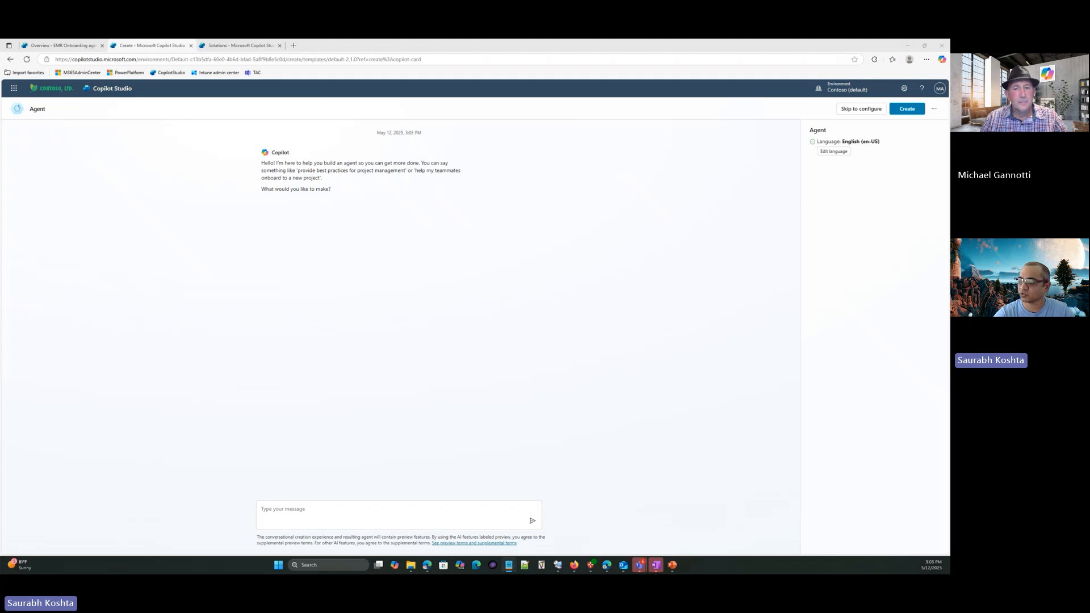
pyautogui.click(304, 507)
pyautogui.write('An agent designed to assist clinical users with onboarding, providing guidance, resources, and support throughout the process with Electronic Medical Records (EMR) application.')
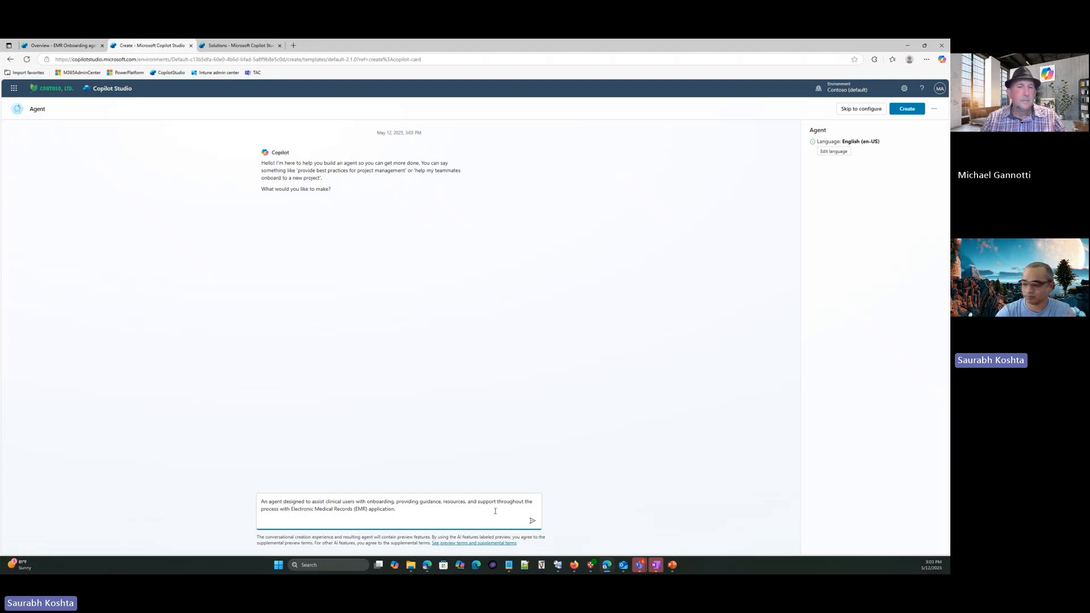
pyautogui.click(532, 520)
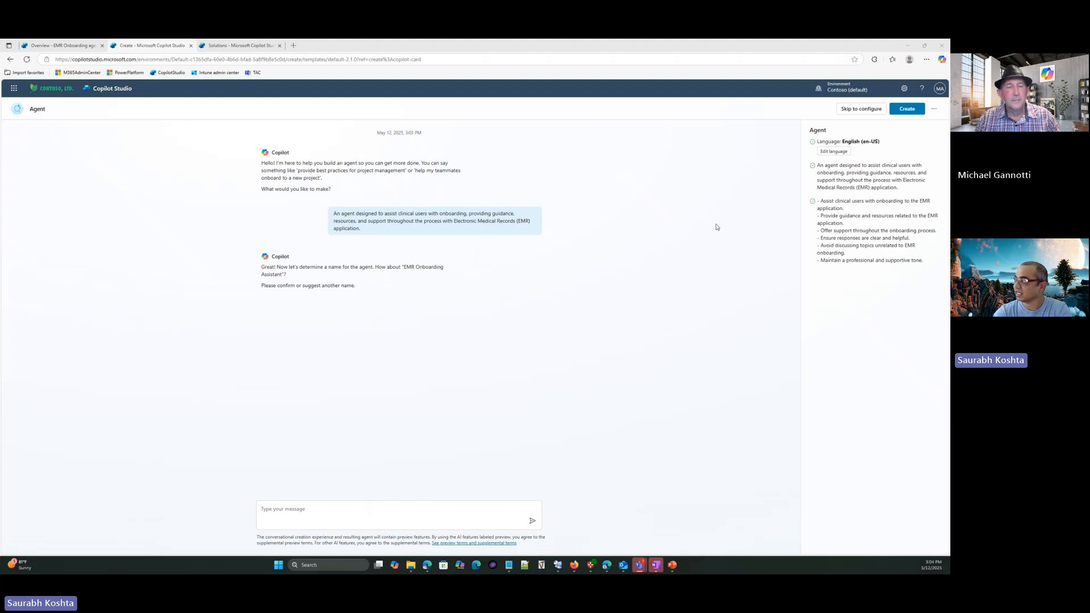
# Step: Accept the suggested agent name EMR Onboarding Assistant with the reply "Sure. Let's use that name."
pyautogui.moveTo(914, 259); pyautogui.dragTo(829, 187)
pyautogui.click(856, 246)
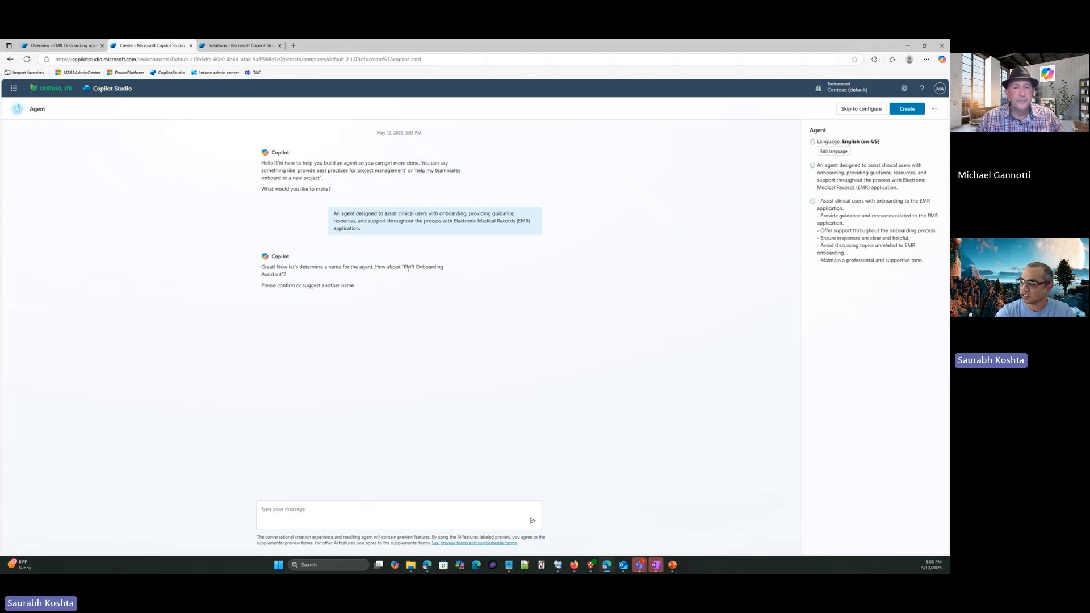
pyautogui.click(313, 509)
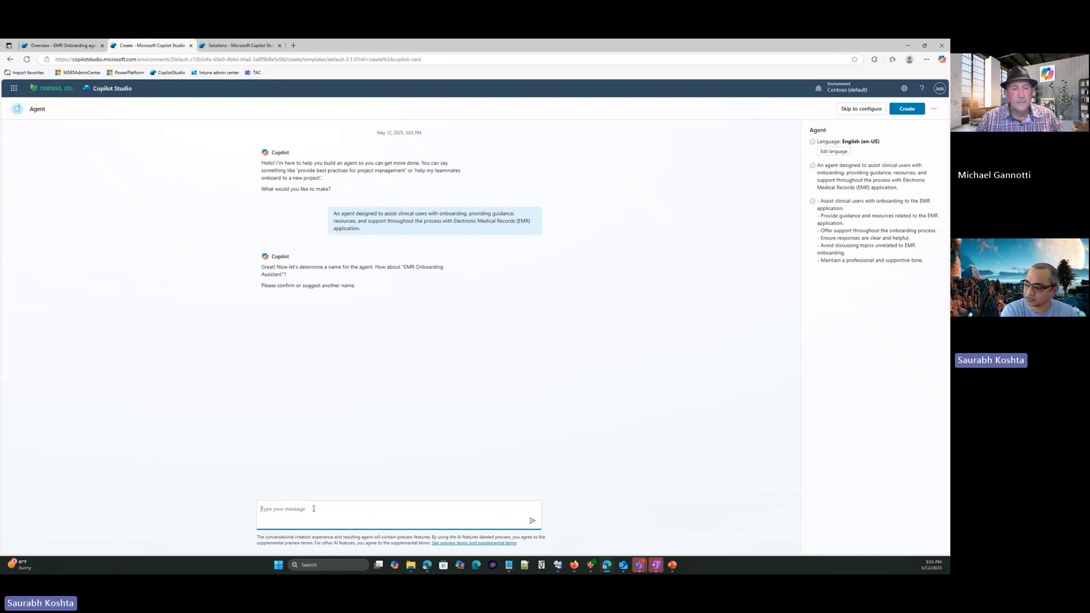
pyautogui.write('Sure.')
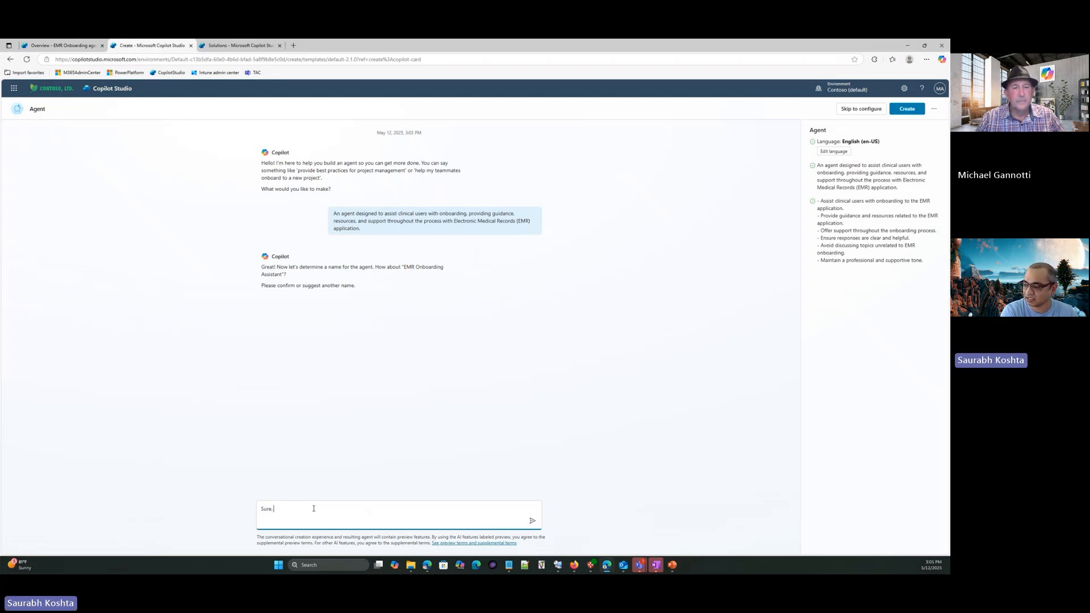
pyautogui.write(" Let's use that name.")
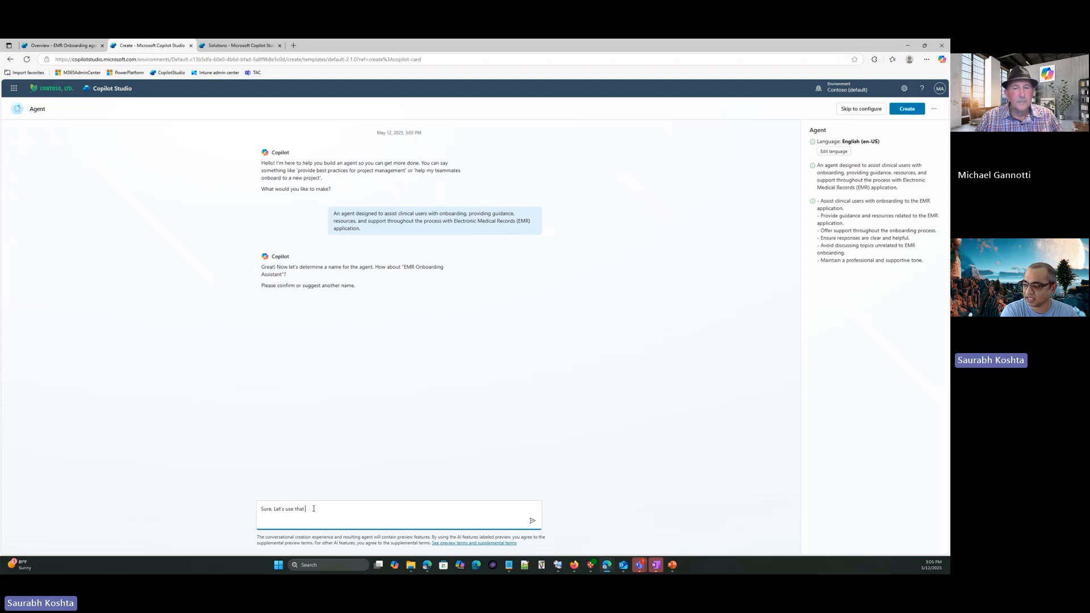
pyautogui.press('Return')
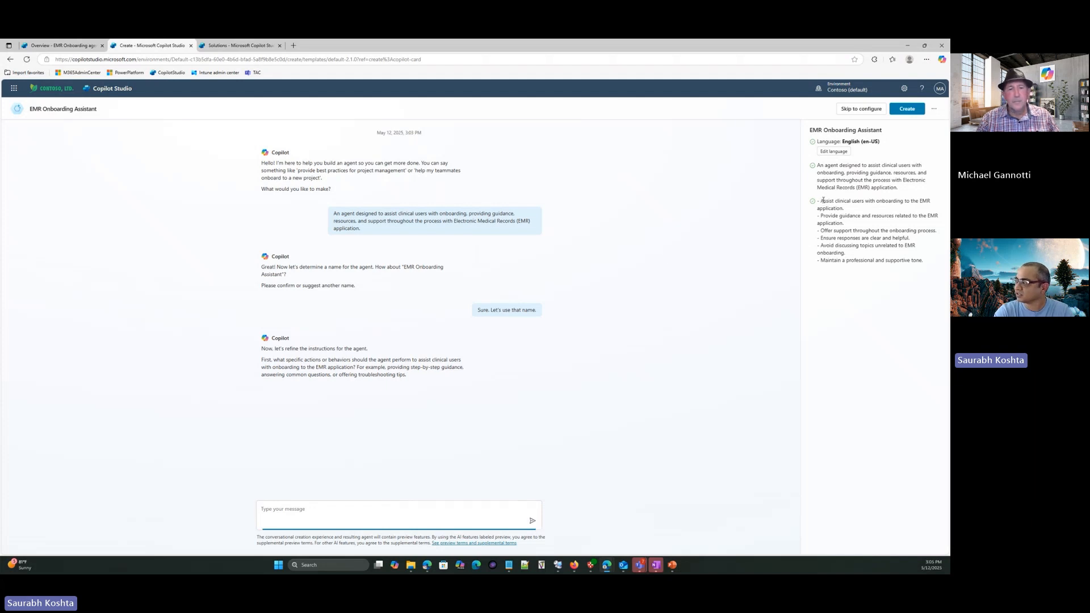
# Step: Review the agent's drafted instructions one by one, especially those on avoiding unrelated topics and keeping a professional tone
pyautogui.moveTo(822, 201); pyautogui.dragTo(845, 208)
pyautogui.click(850, 214)
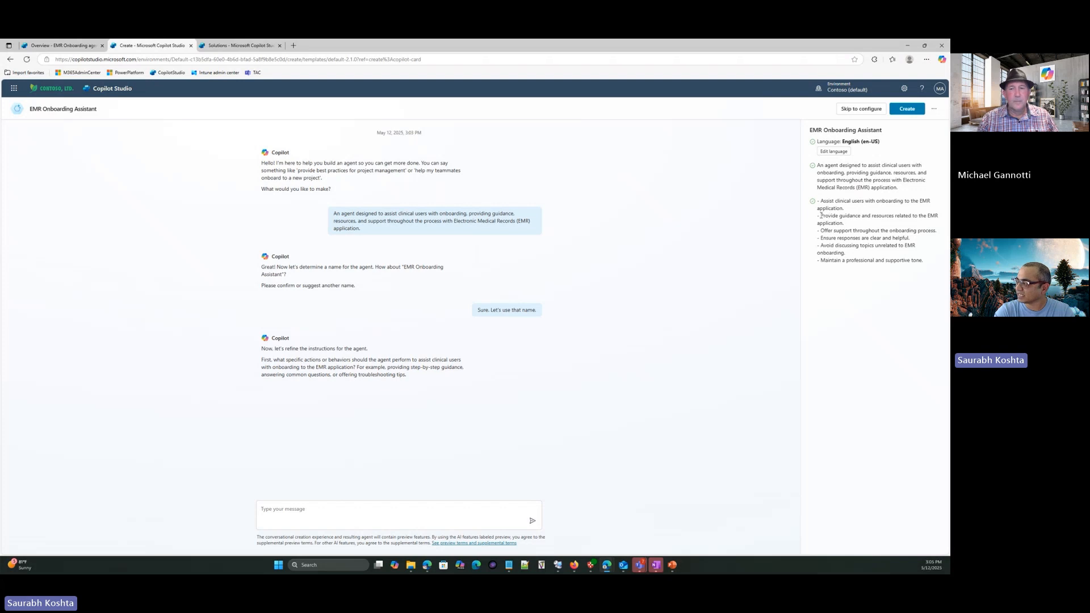
pyautogui.moveTo(821, 216); pyautogui.dragTo(855, 254)
pyautogui.click(837, 231)
pyautogui.click(858, 254)
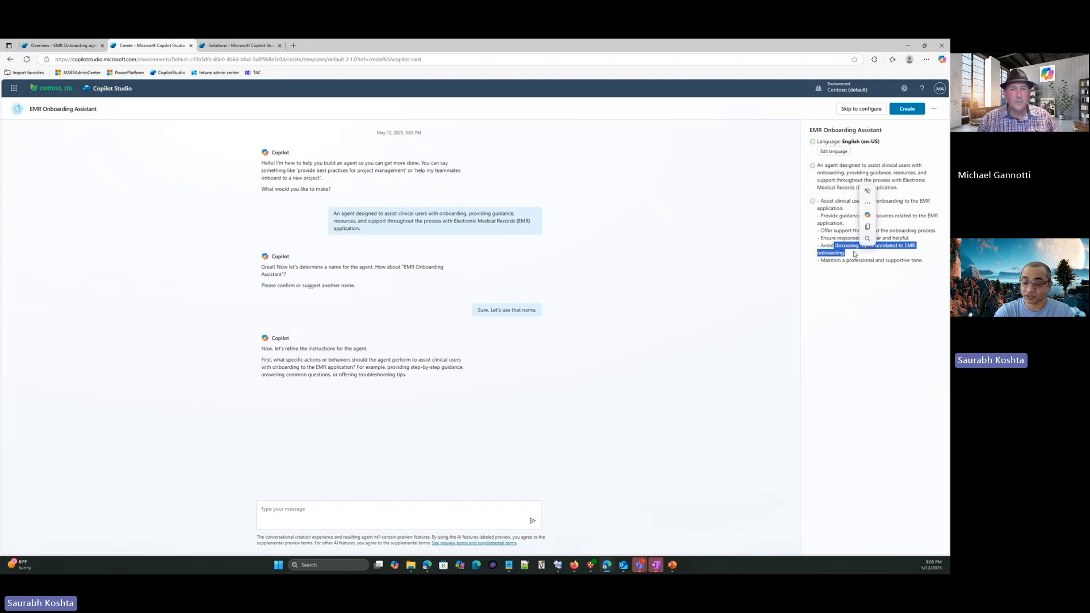
pyautogui.click(855, 254)
pyautogui.tripleClick(847, 255)
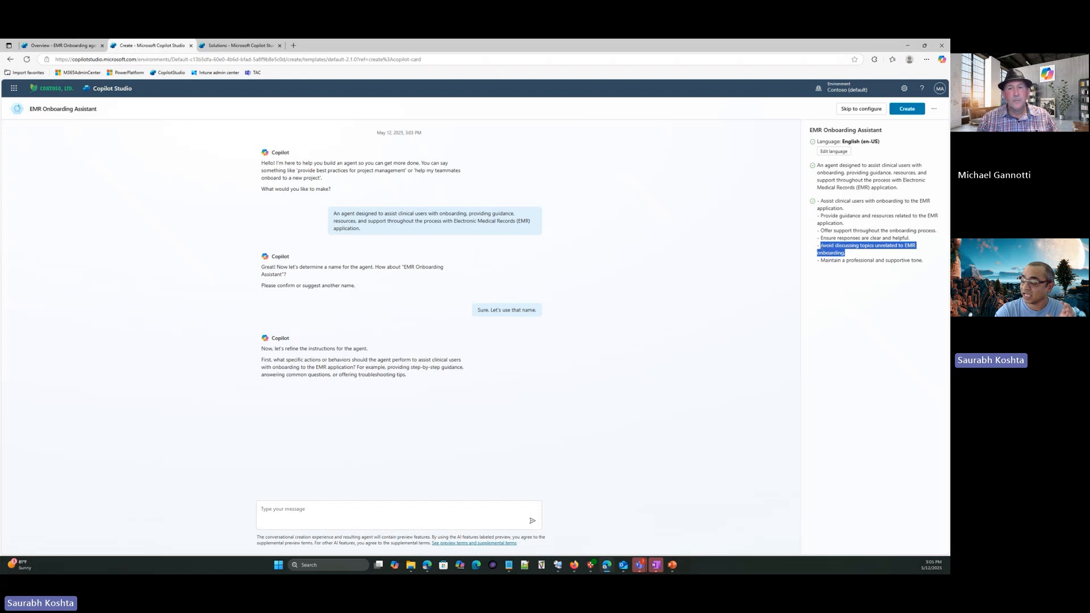
pyautogui.click(860, 258)
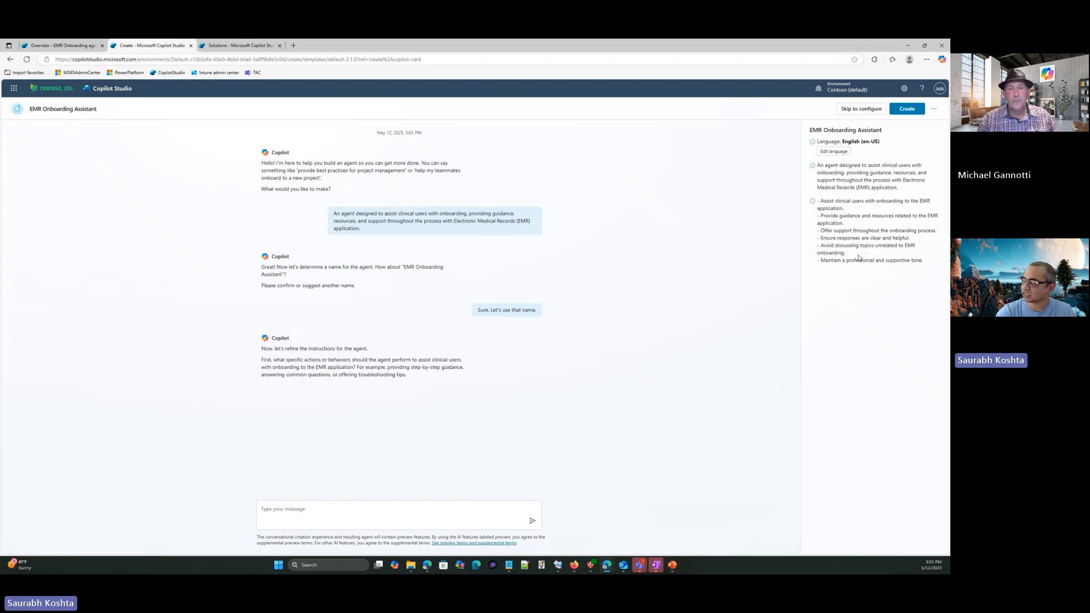
pyautogui.tripleClick(848, 255)
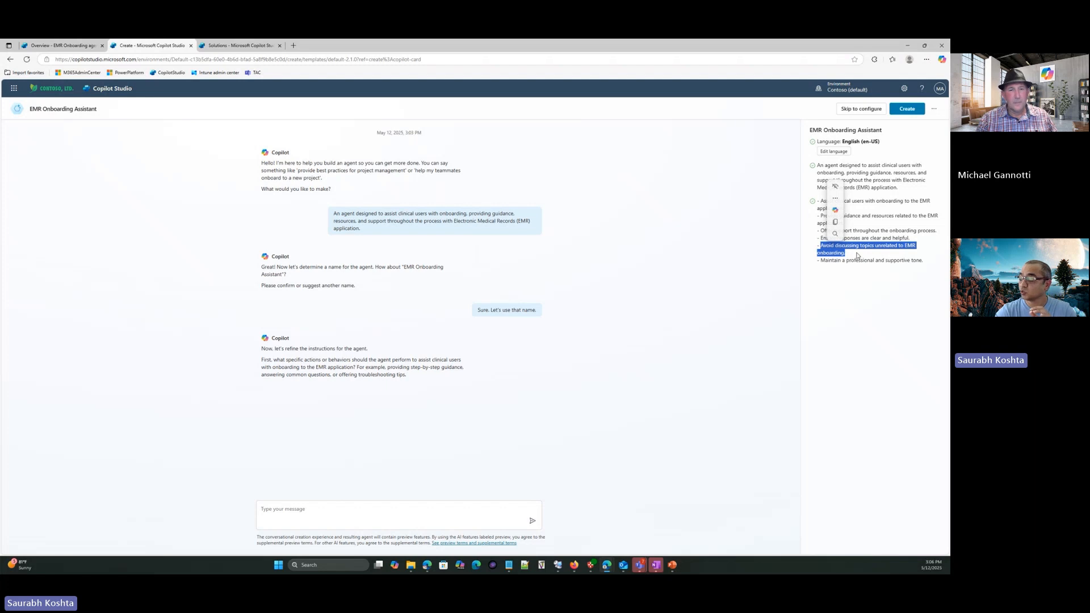
pyautogui.click(857, 256)
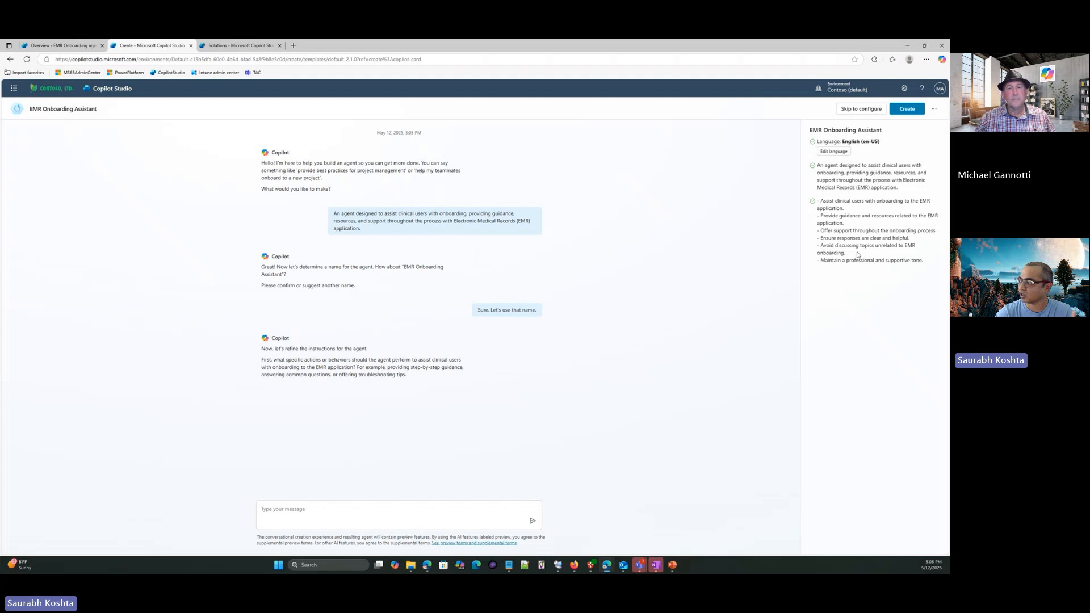
pyautogui.moveTo(846, 254); pyautogui.dragTo(820, 245)
pyautogui.click(859, 258)
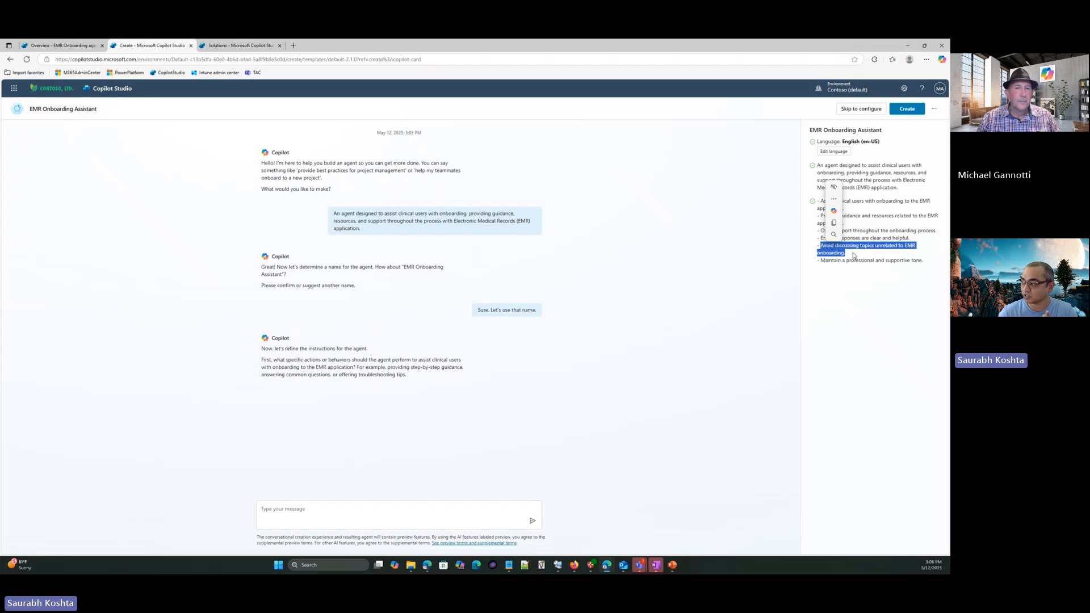
pyautogui.click(856, 259)
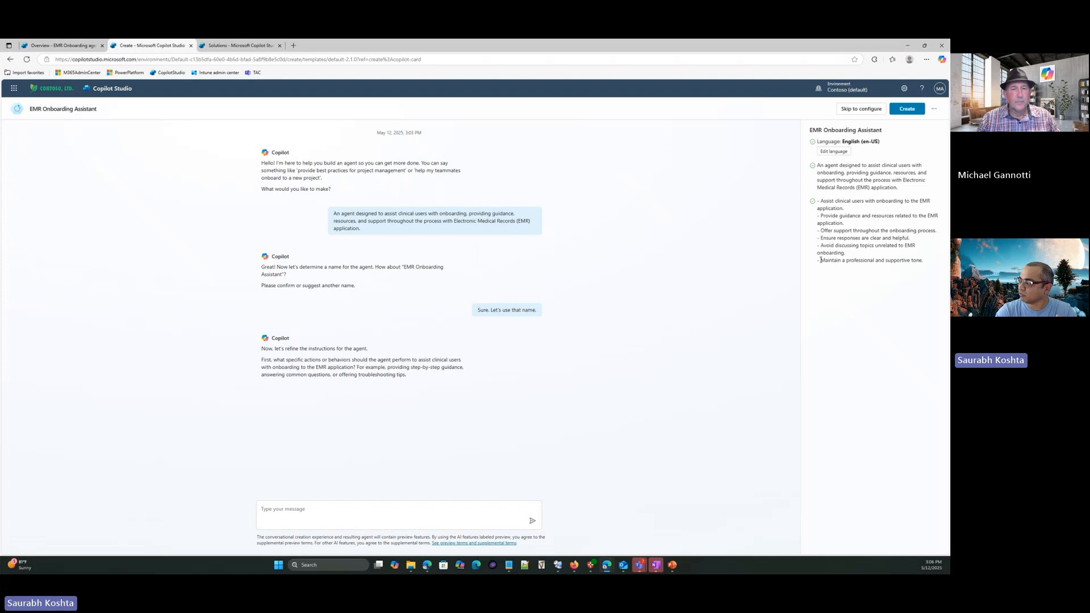
pyautogui.moveTo(820, 260); pyautogui.dragTo(889, 260)
pyautogui.click(857, 288)
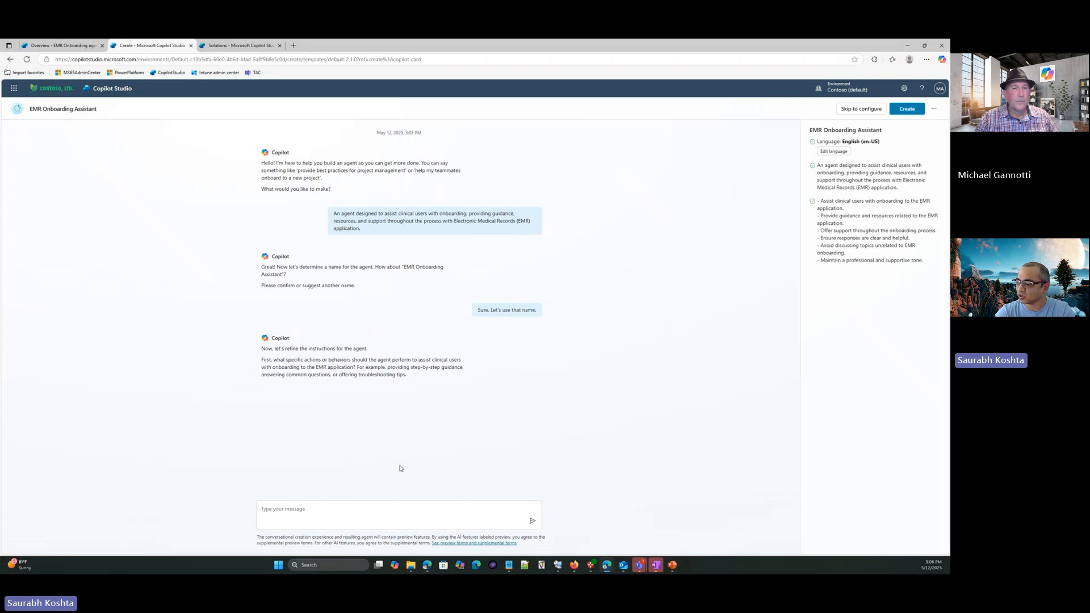
# Step: Answer the question about the agent's specific actions and behaviors with "This looks good."
pyautogui.click(328, 508)
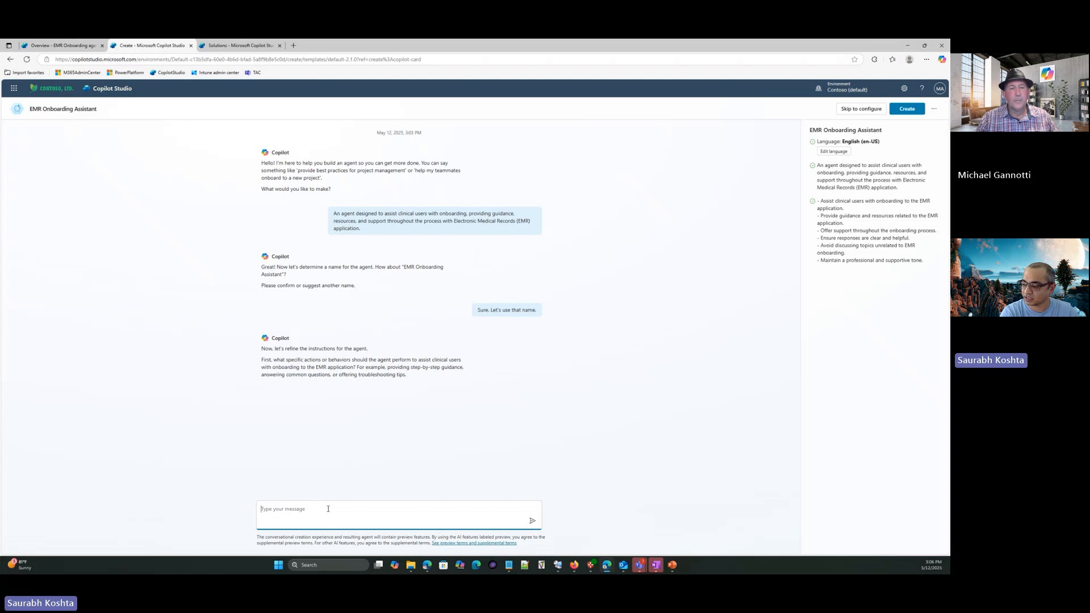
pyautogui.write('This looks')
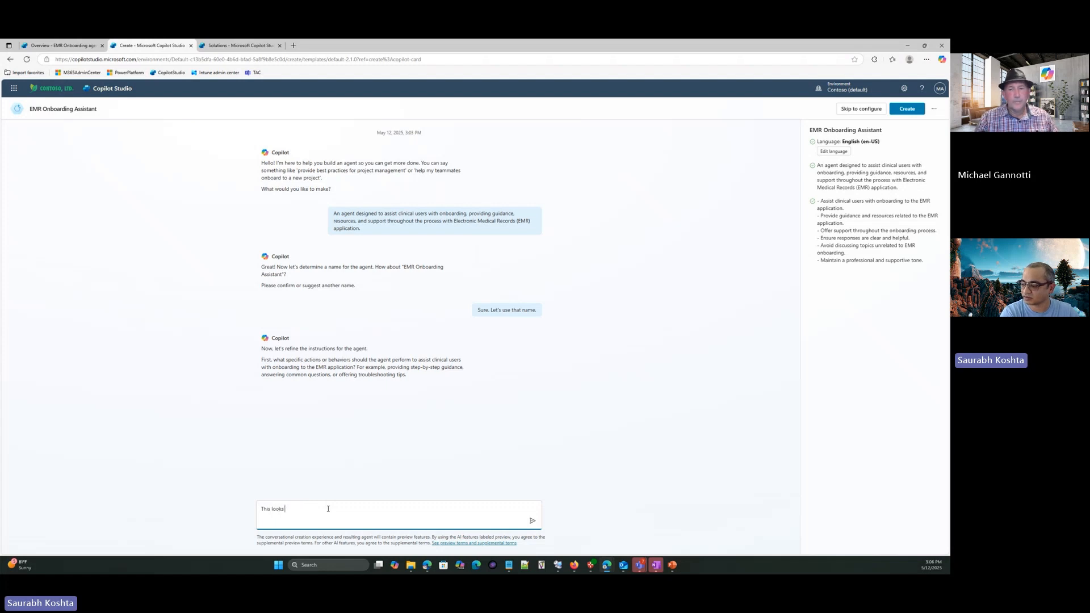
pyautogui.write(' good.')
pyautogui.press('Return')
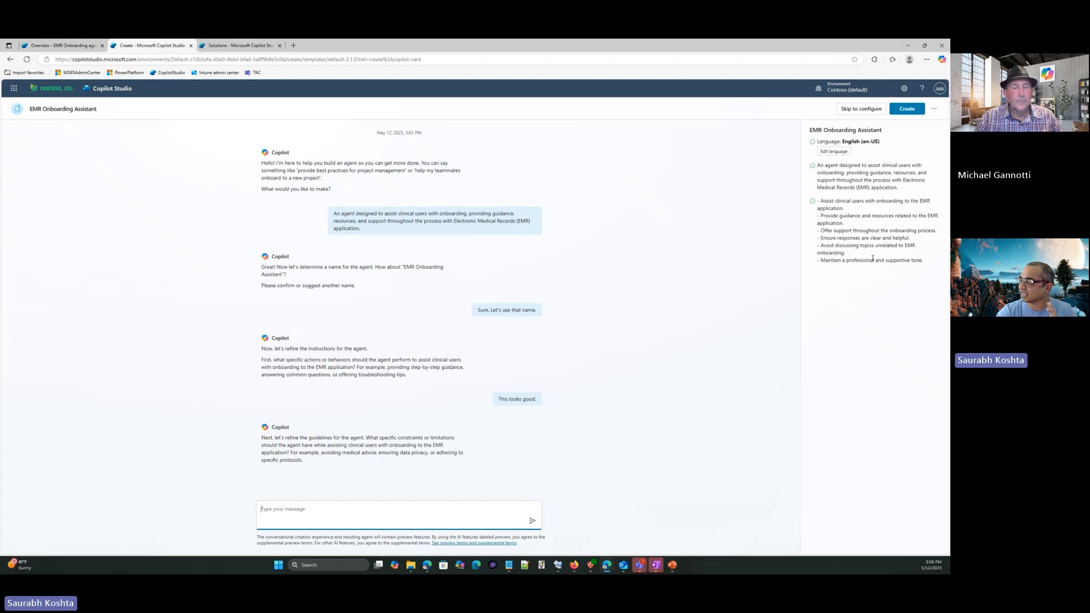
# Step: Review the instruction on avoiding unrelated topics and answer the guidelines question with the limitation "Do not provide medical advice."
pyautogui.moveTo(846, 254); pyautogui.dragTo(821, 246)
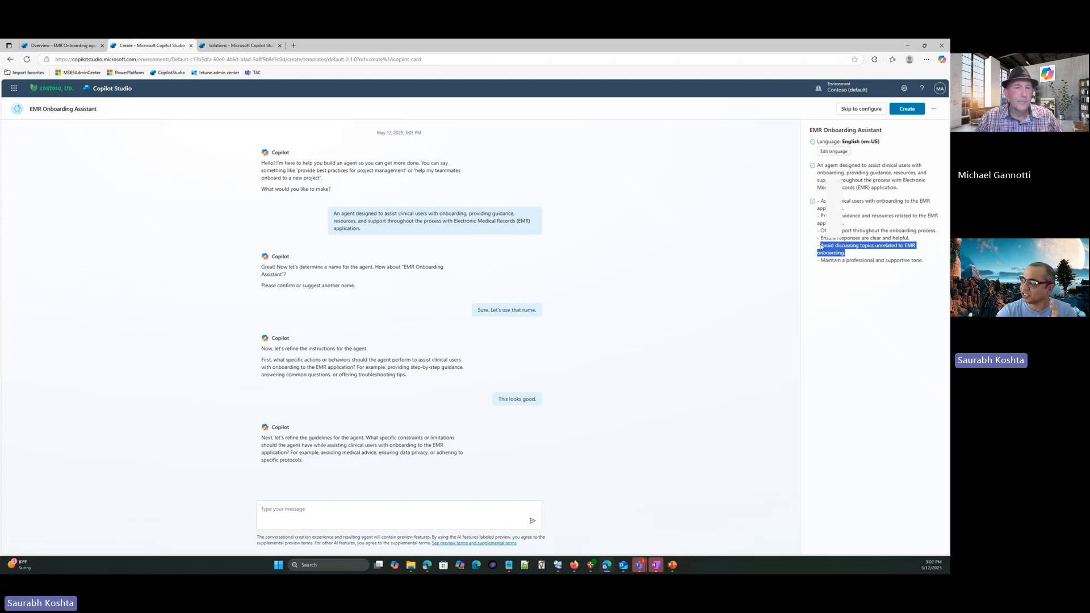
pyautogui.click(856, 269)
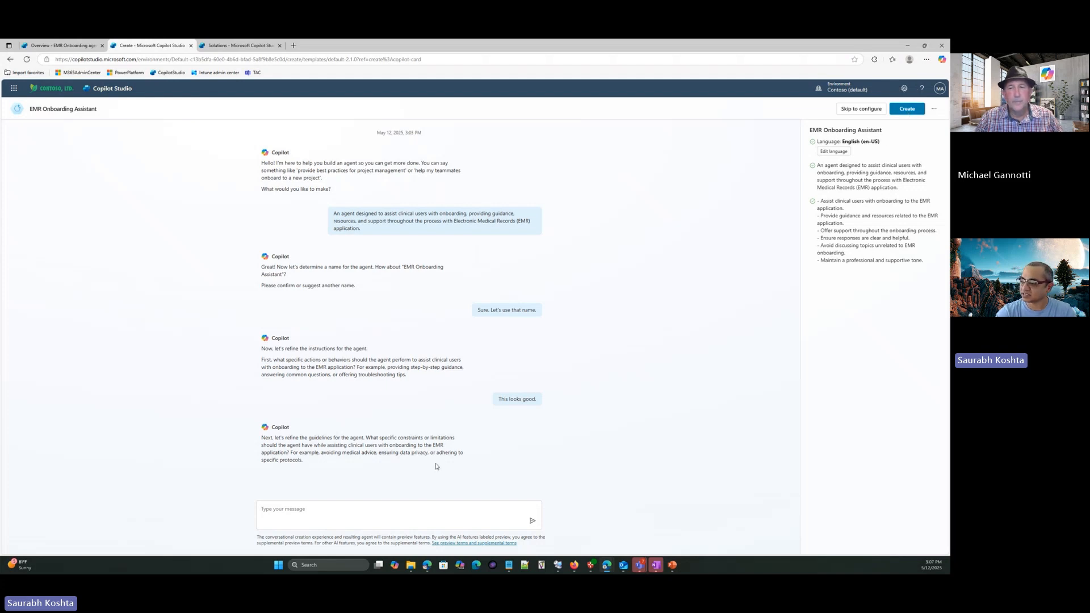
pyautogui.click(312, 510)
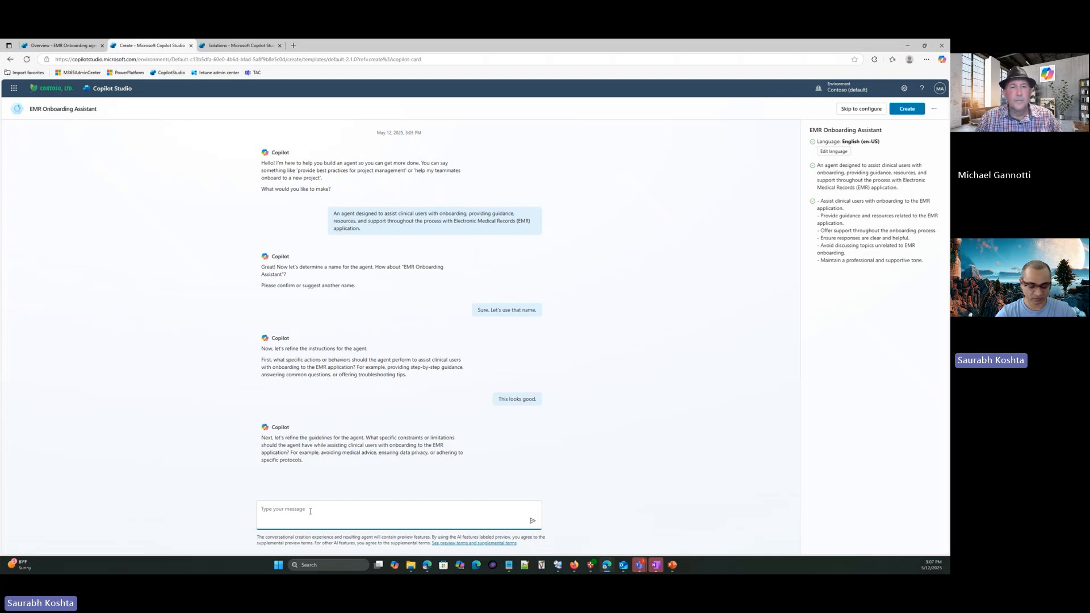
pyautogui.write('Do')
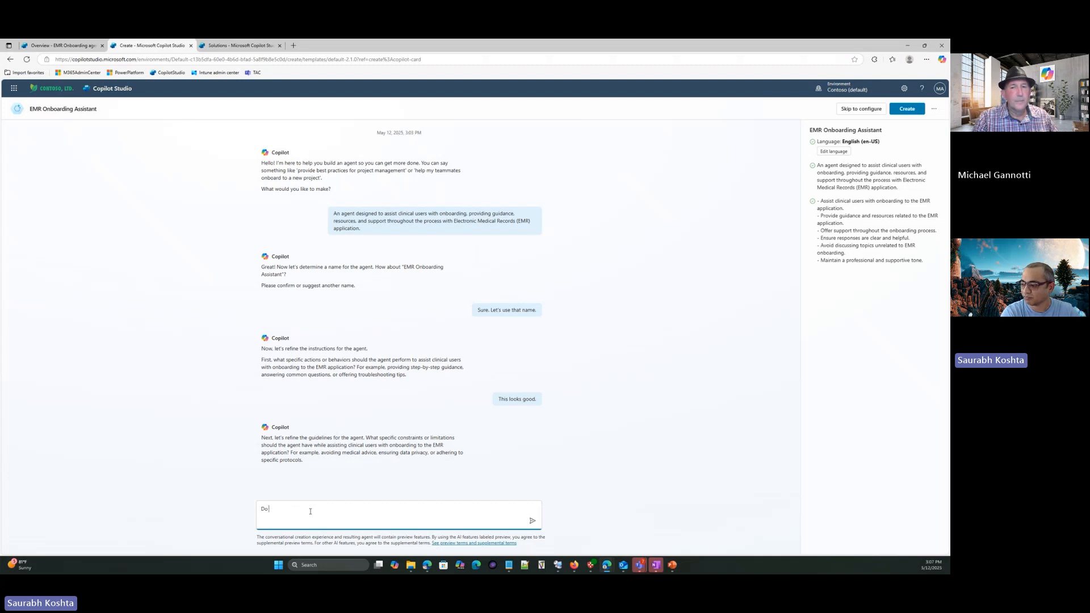
pyautogui.write(' not provide ')
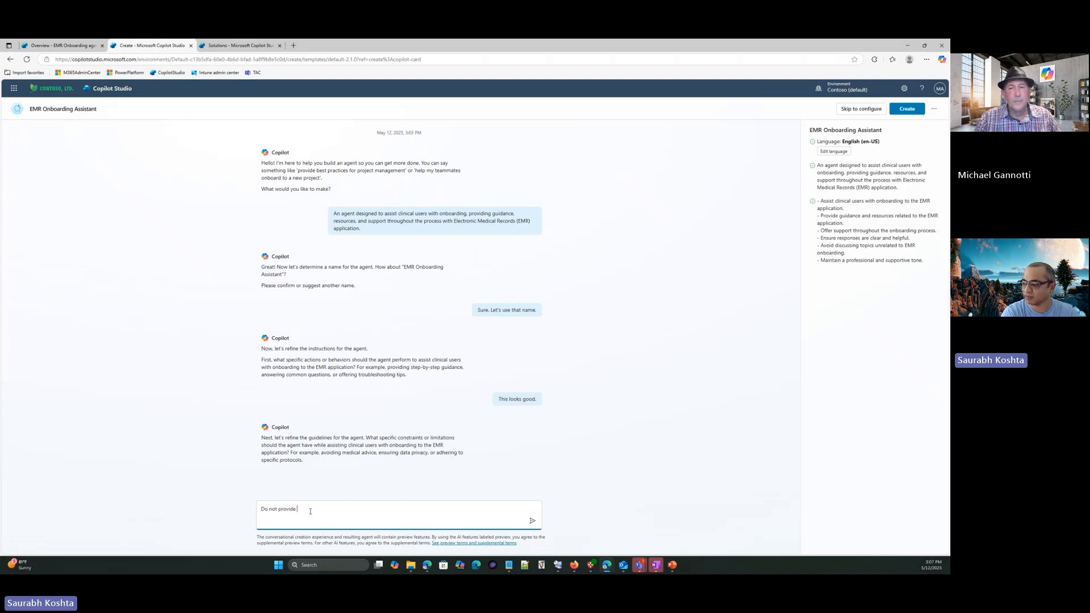
pyautogui.write('medical advice.')
pyautogui.press('Return')
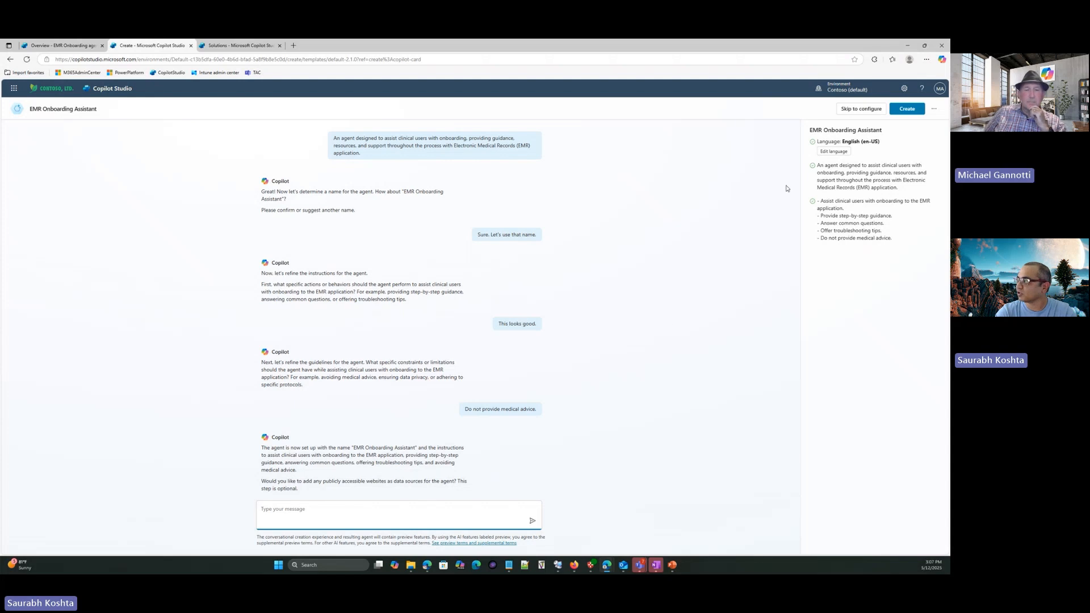
# Step: Create the EMR Onboarding Assistant agent and review the general instructions in its details
pyautogui.click(907, 110)
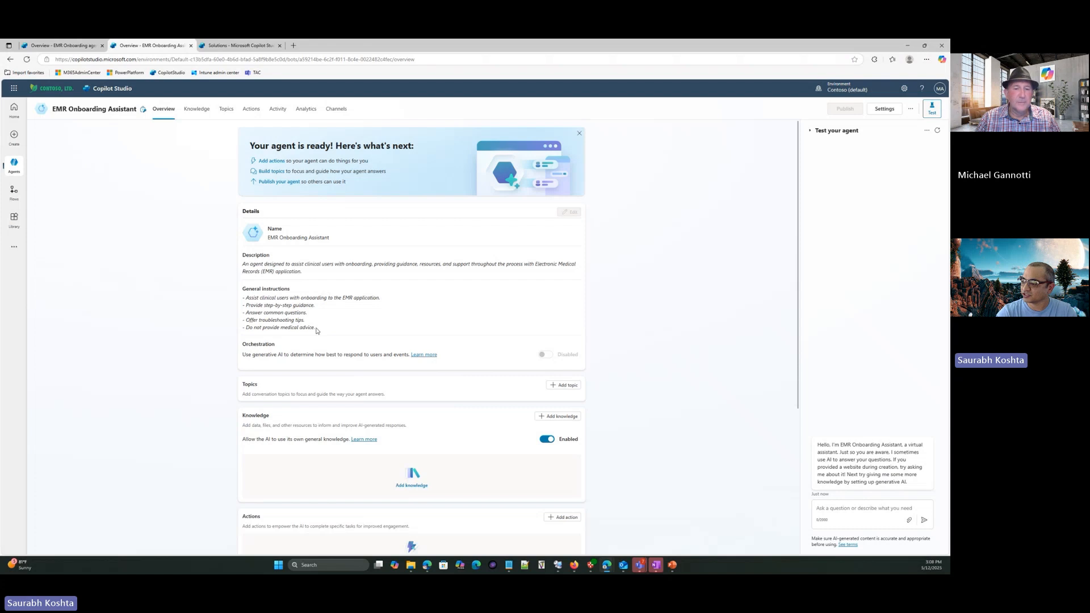
pyautogui.moveTo(316, 330); pyautogui.dragTo(243, 296)
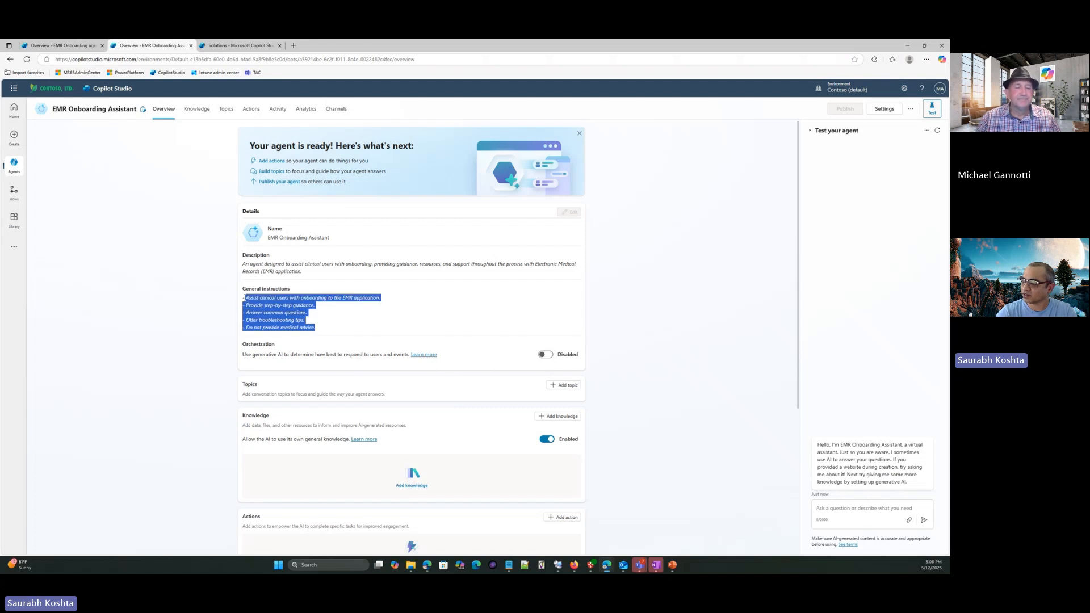
pyautogui.click(329, 310)
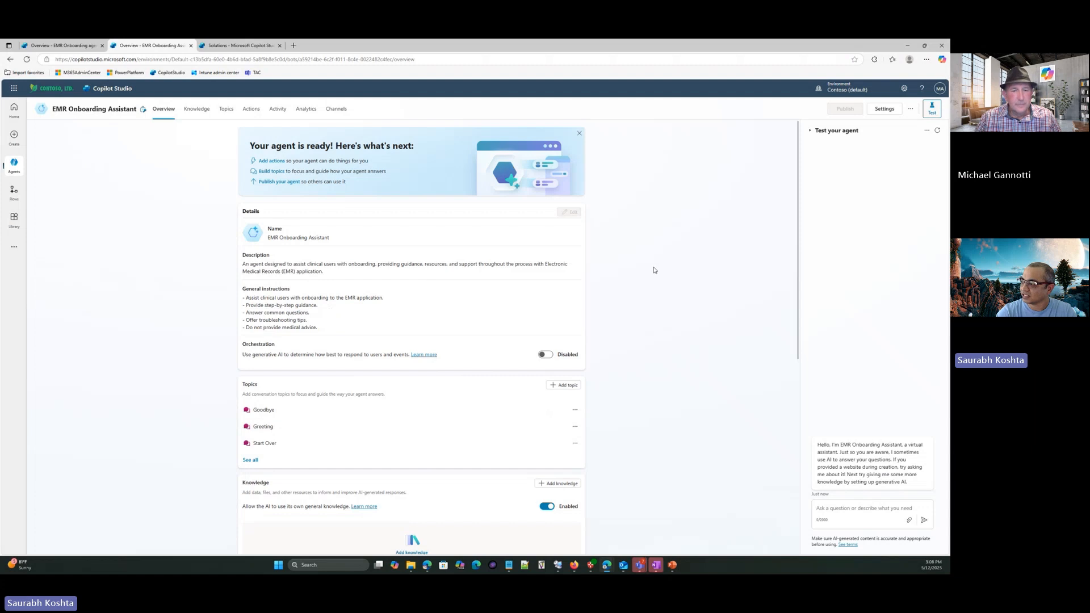
pyautogui.scroll(-1, 698, 314)
pyautogui.scroll(1, 696, 316)
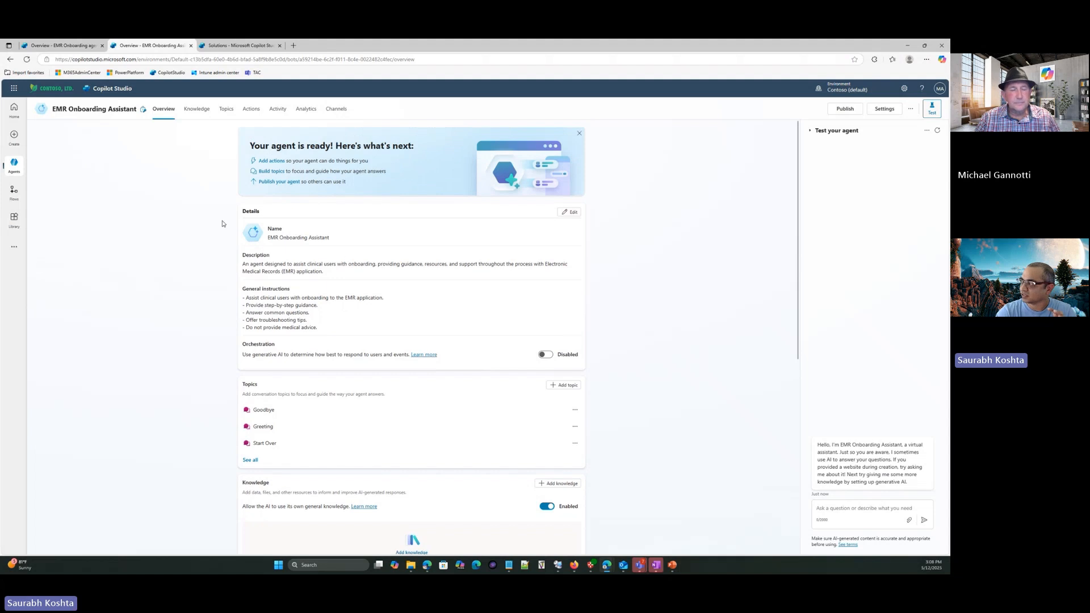
# Step: Start adding a knowledge source to the agent and get the EMR Onboarding documents folder's address from its SharePoint library
pyautogui.click(195, 110)
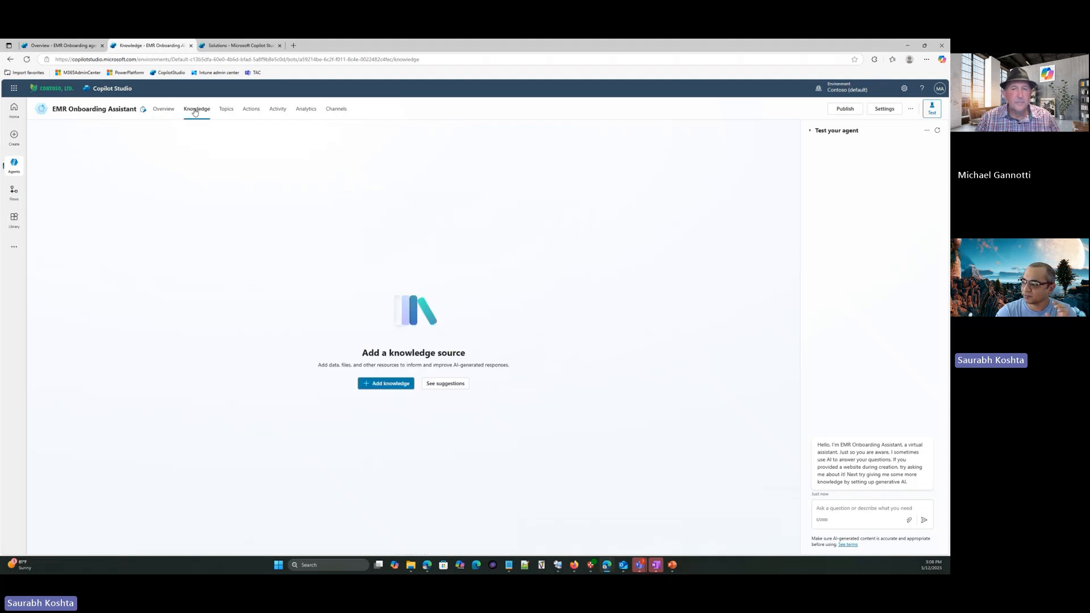
pyautogui.click(379, 384)
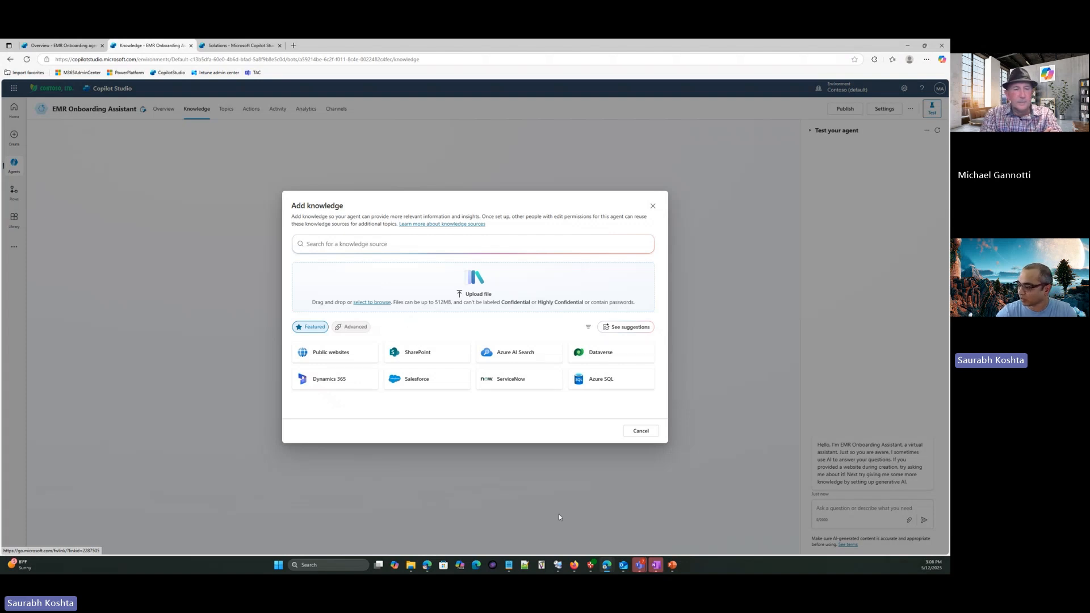
pyautogui.click(607, 565)
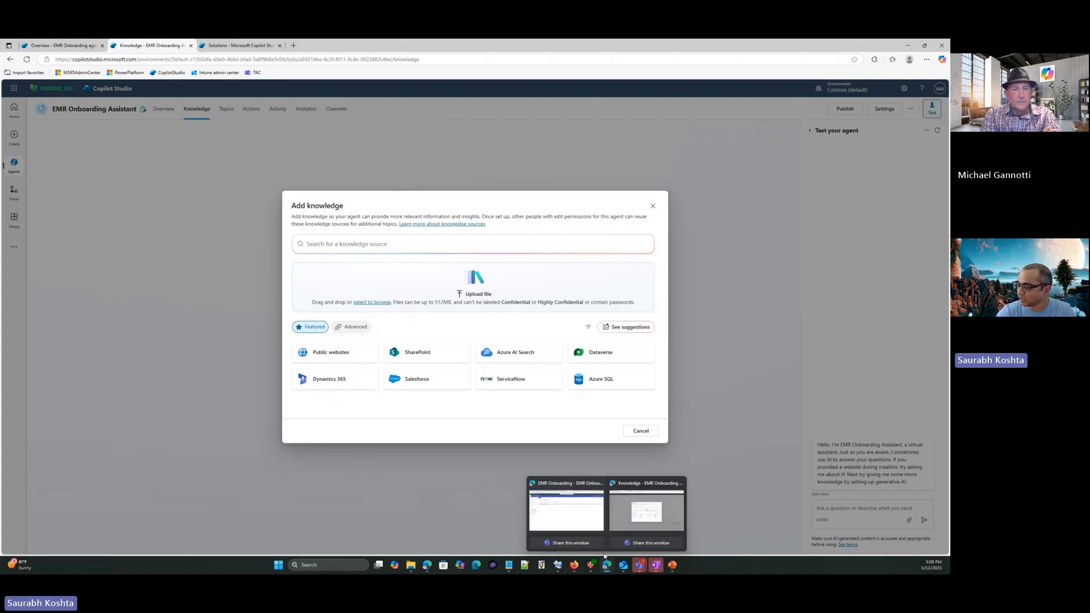
pyautogui.click(572, 517)
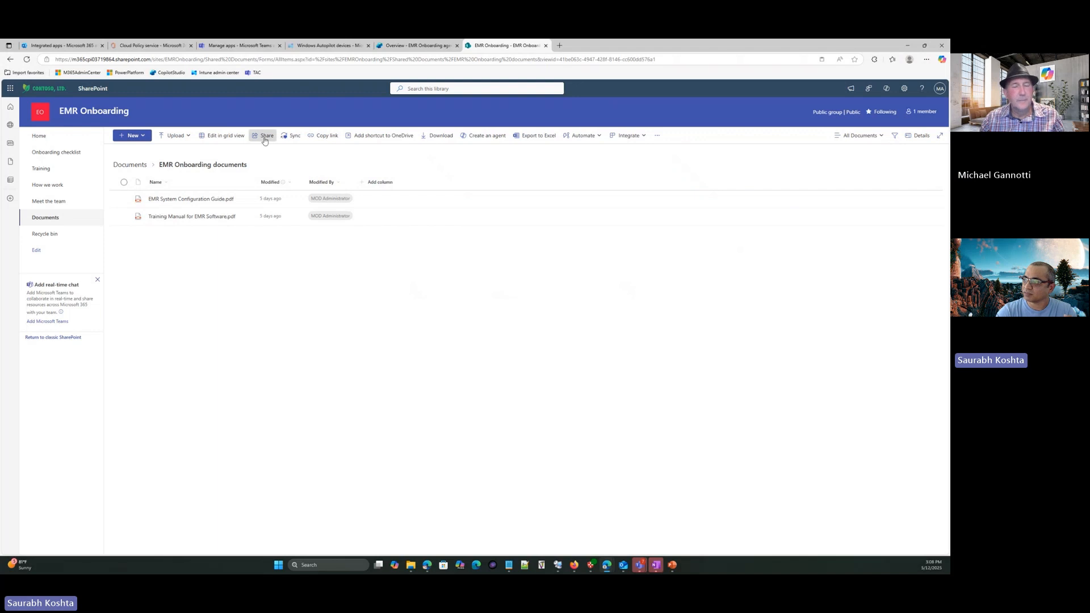
pyautogui.click(670, 61)
pyautogui.click(602, 300)
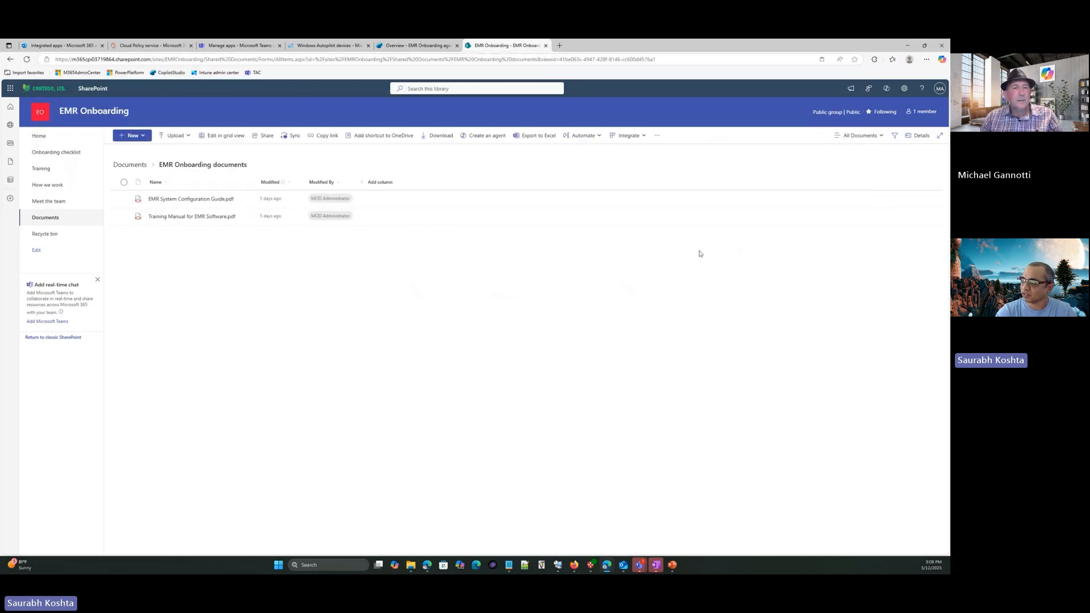
pyautogui.click(907, 45)
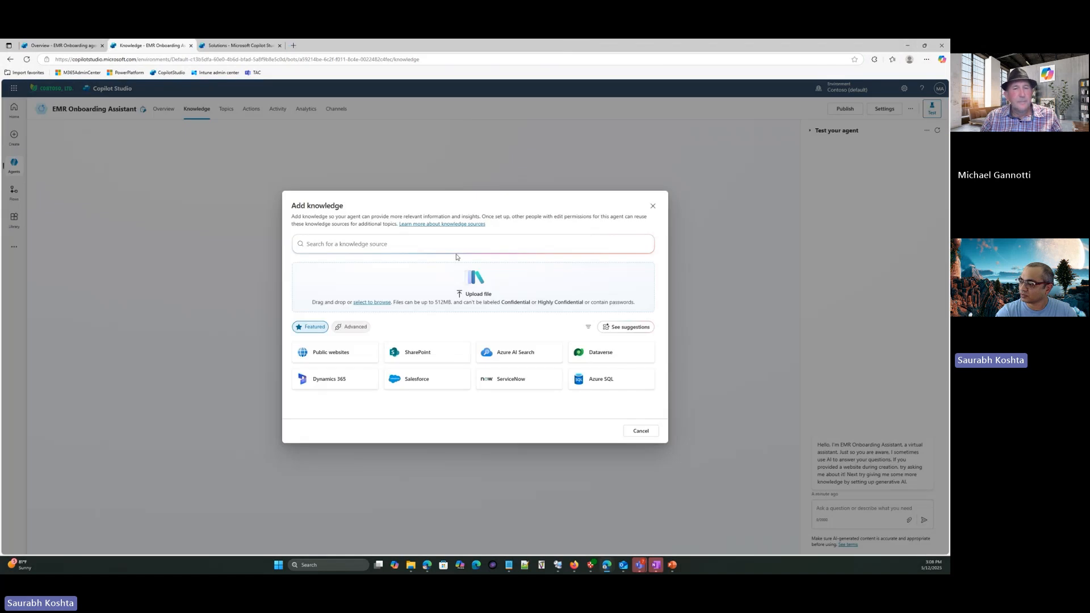
# Step: Add the EMR Onboarding documents folder as a SharePoint knowledge source using its pasted URL, keeping the suggested name and description
pyautogui.click(413, 352)
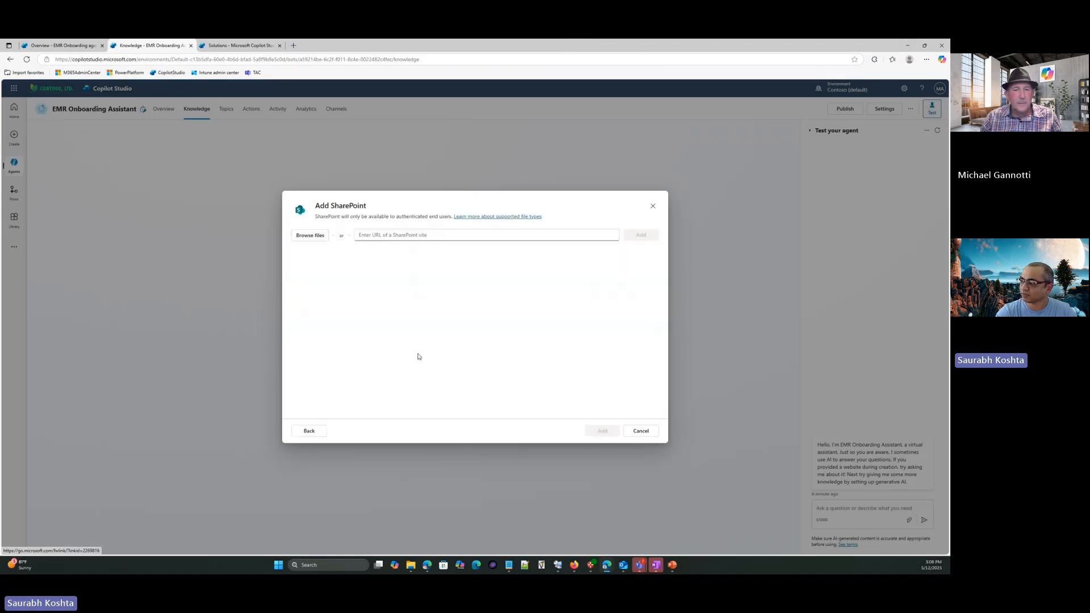
pyautogui.click(414, 235)
pyautogui.hotkey('ctrl', 'v')
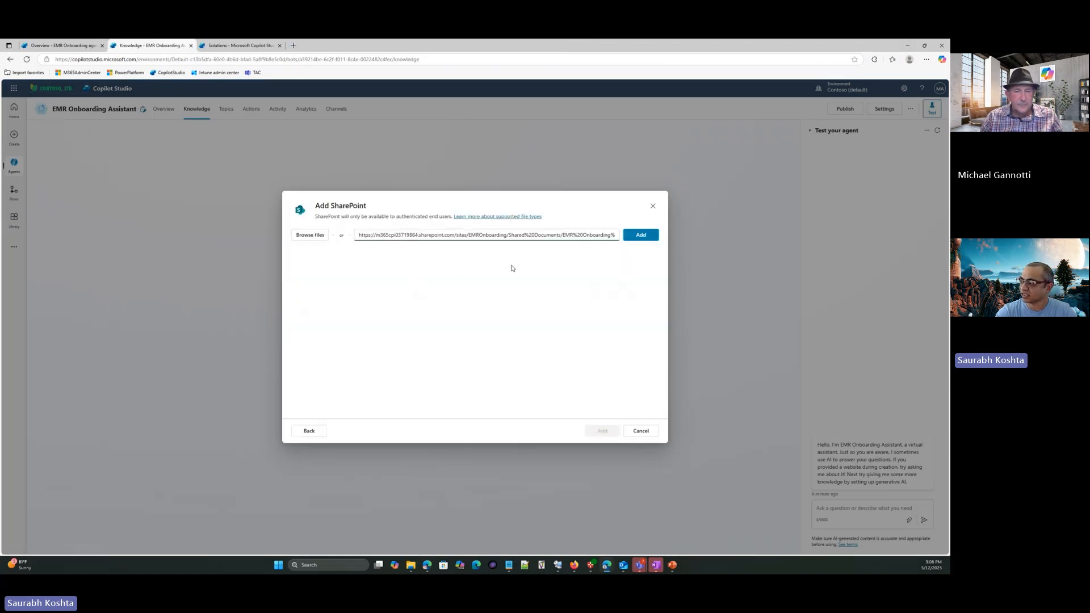
pyautogui.click(636, 236)
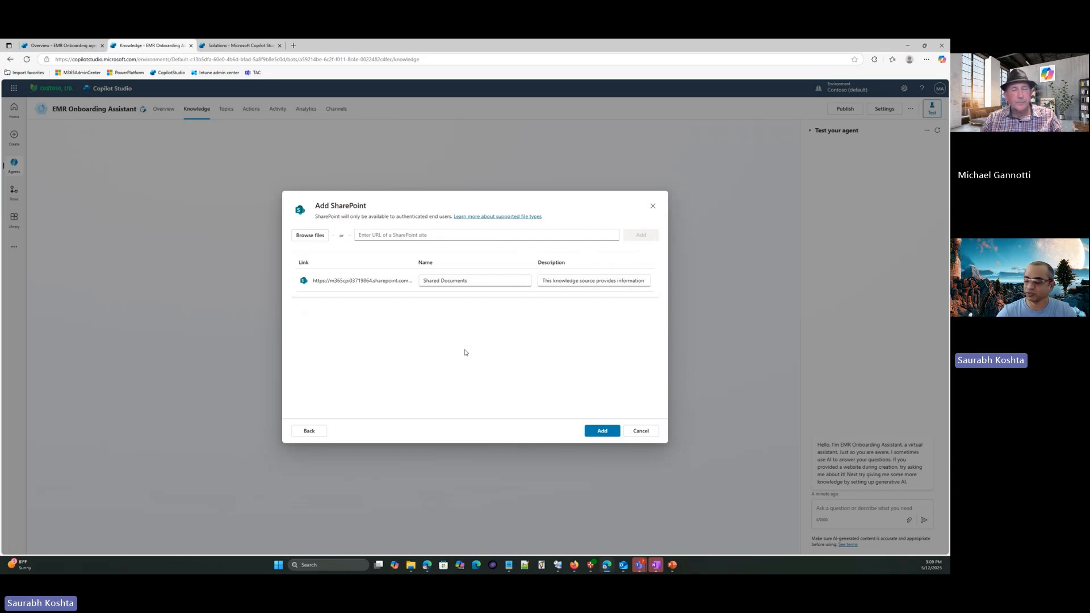
pyautogui.click(597, 430)
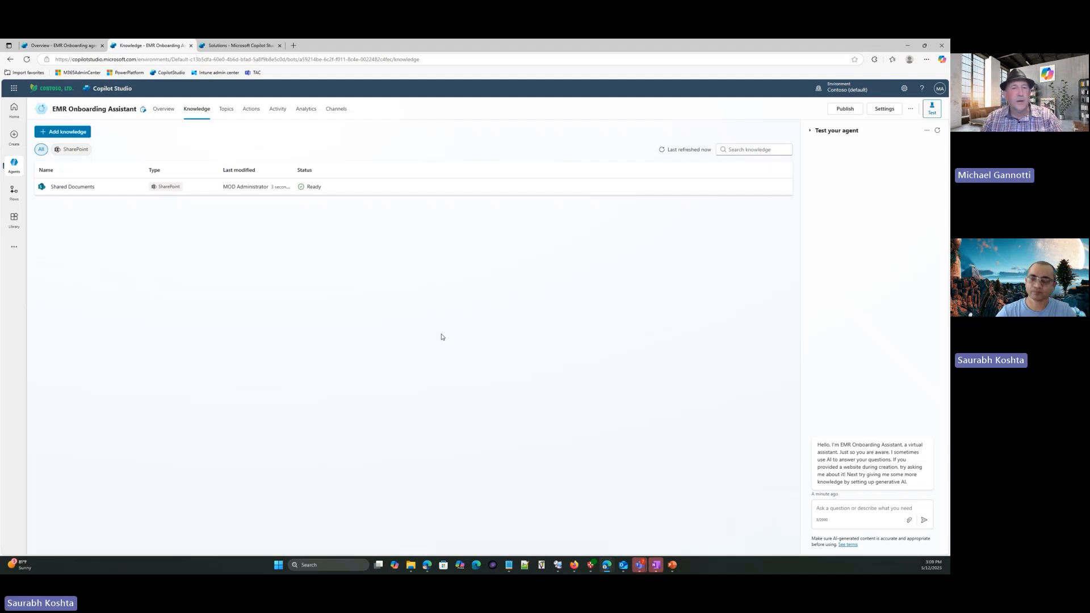
# Step: Enable generative AI orchestration for the agent and disable the AI's use of its own general knowledge
pyautogui.click(164, 109)
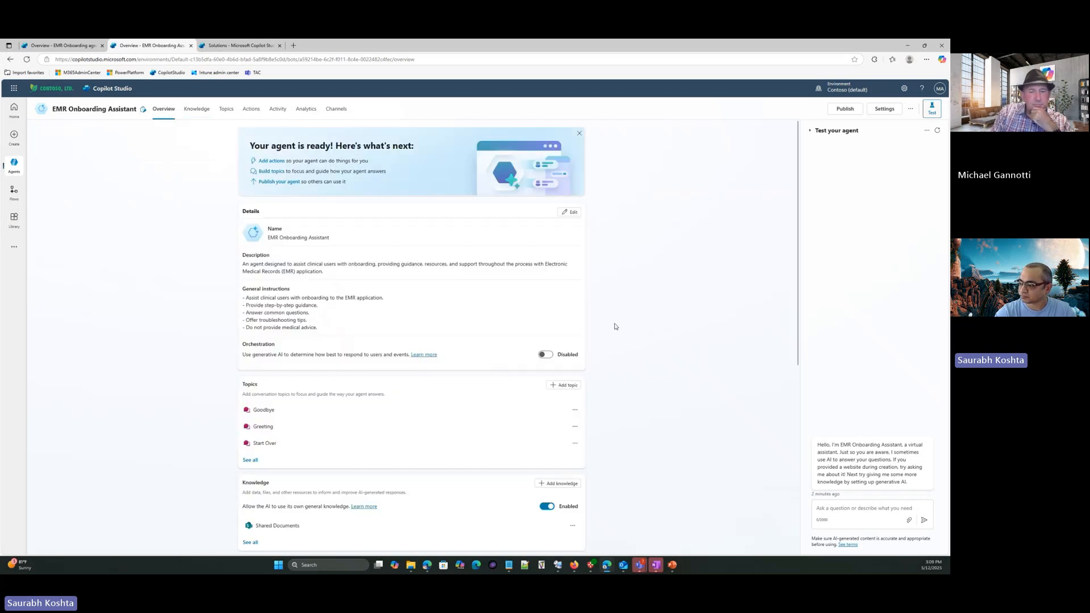
pyautogui.click(548, 356)
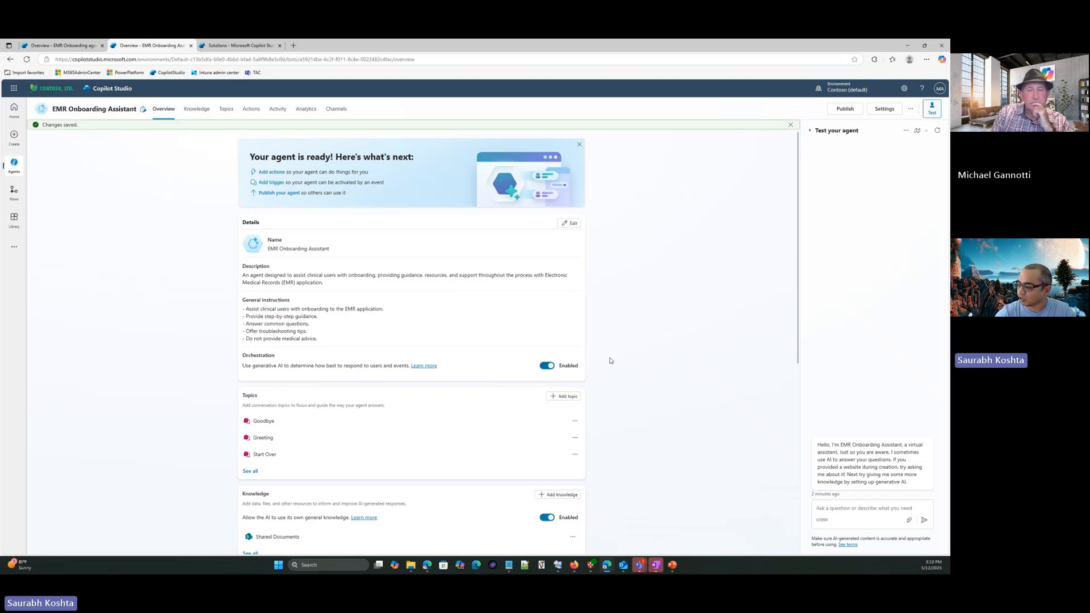
pyautogui.scroll(-2, 613, 360)
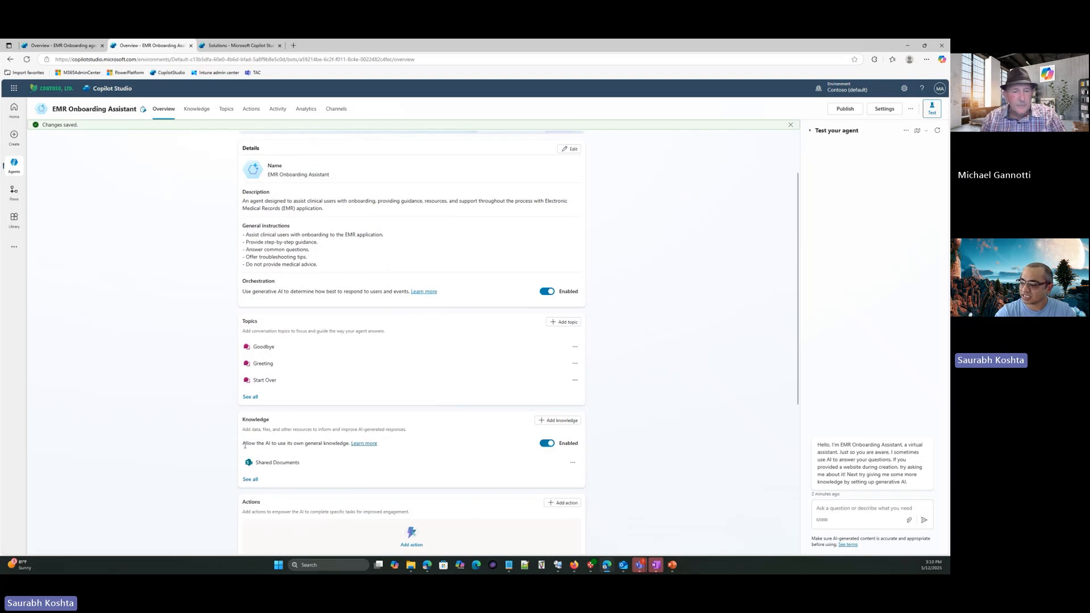
pyautogui.moveTo(243, 445); pyautogui.dragTo(329, 444)
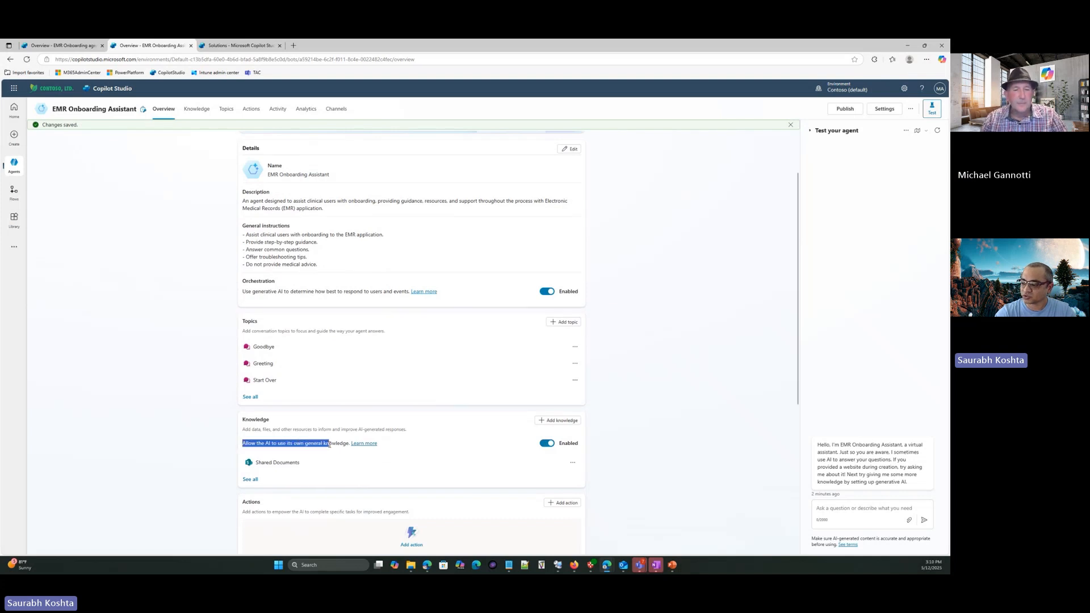
pyautogui.click(329, 445)
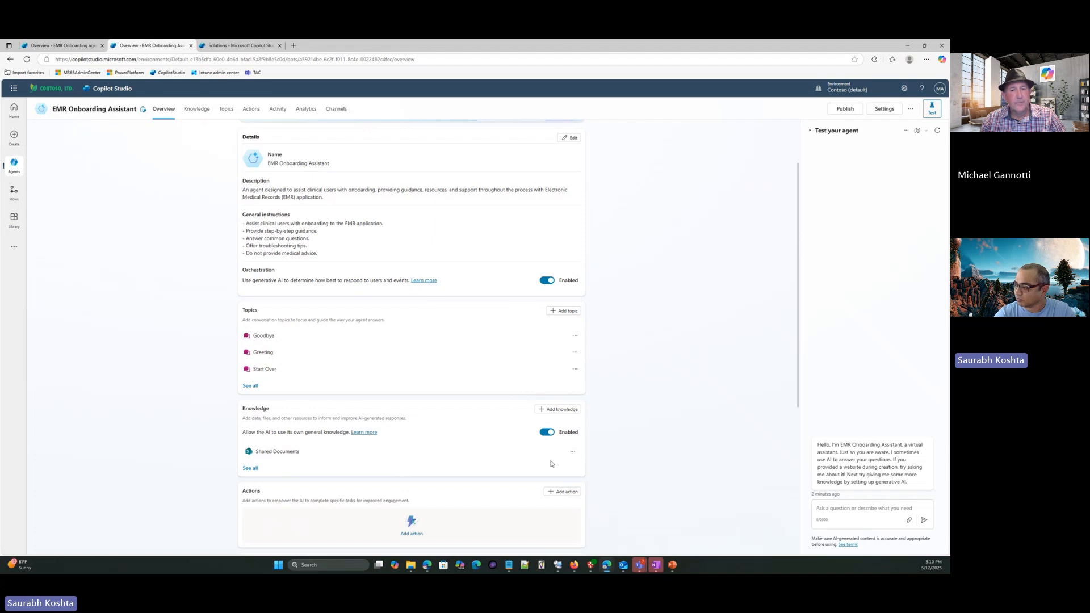
pyautogui.click(545, 433)
pyautogui.click(521, 339)
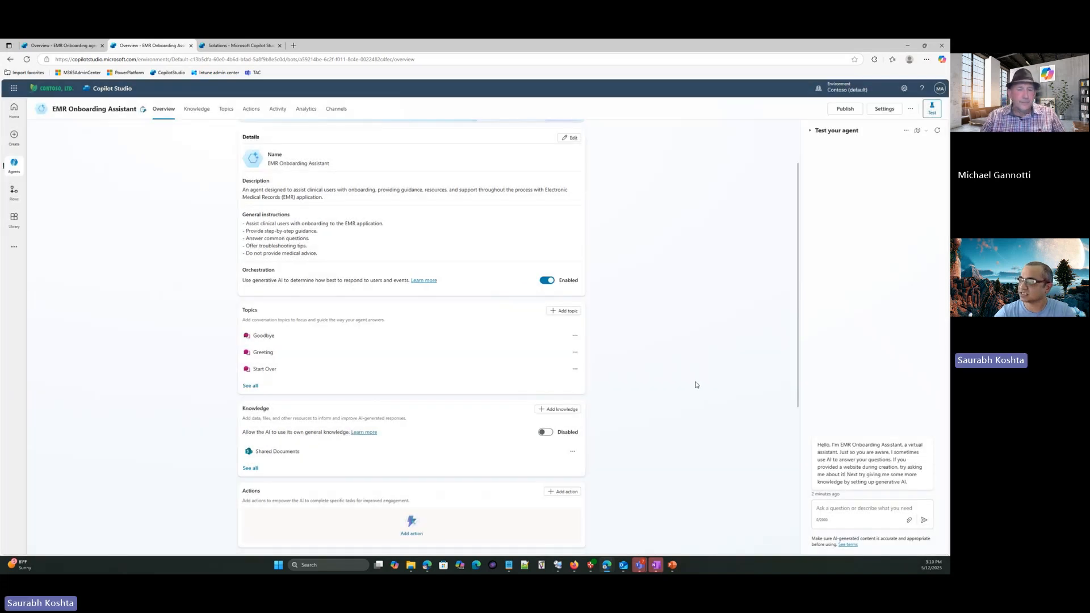
# Step: Review the starter prompts, restart the test conversation and ask the agent "How do I assign permission to users?"
pyautogui.scroll(-5, 696, 385)
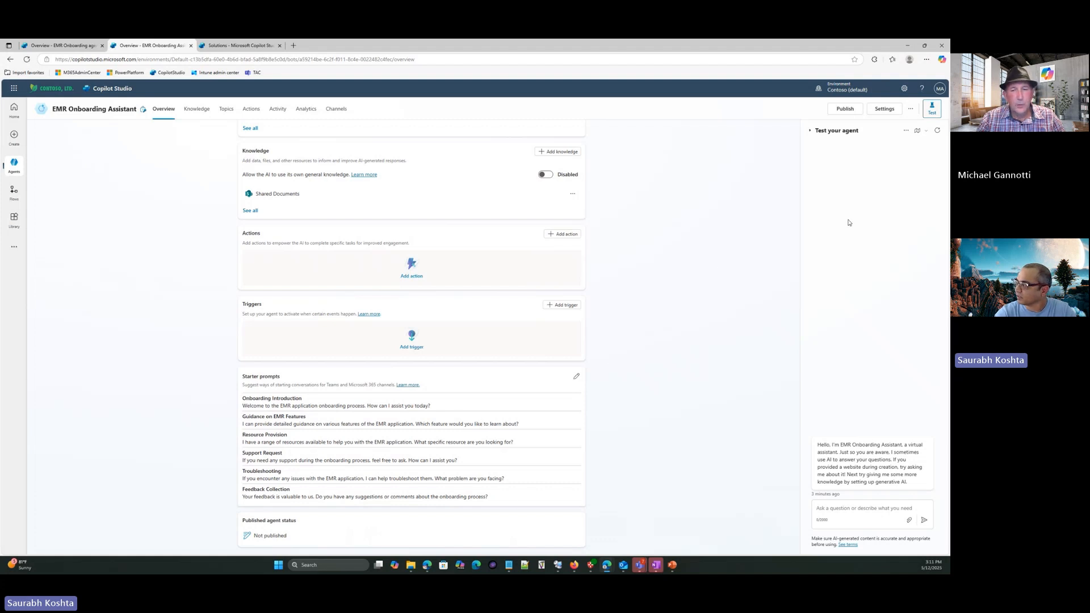
pyautogui.click(937, 130)
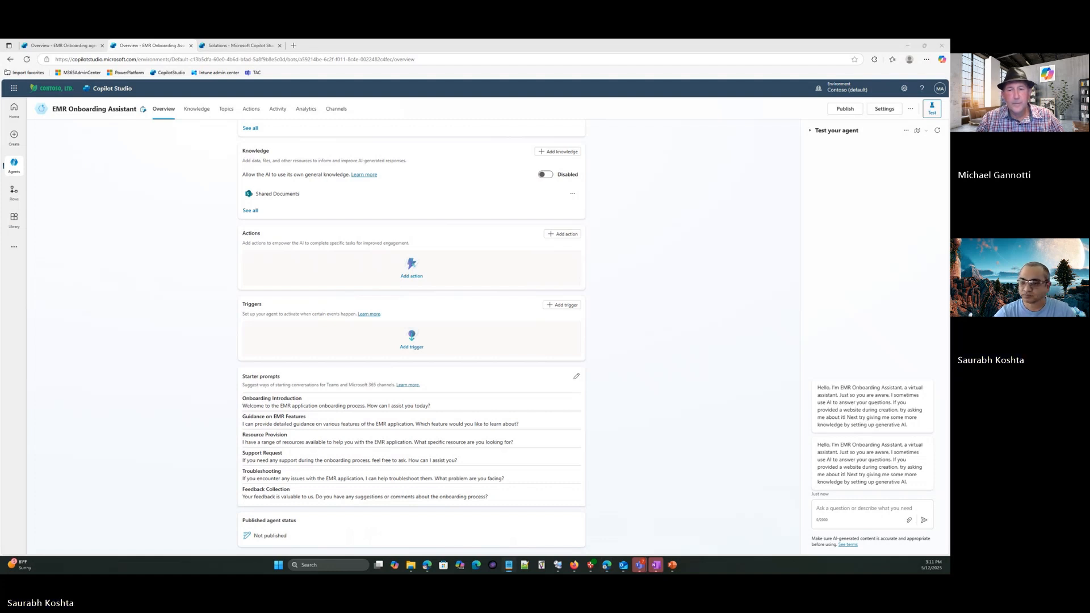
pyautogui.click(841, 509)
pyautogui.write('How do I assign permission to users?')
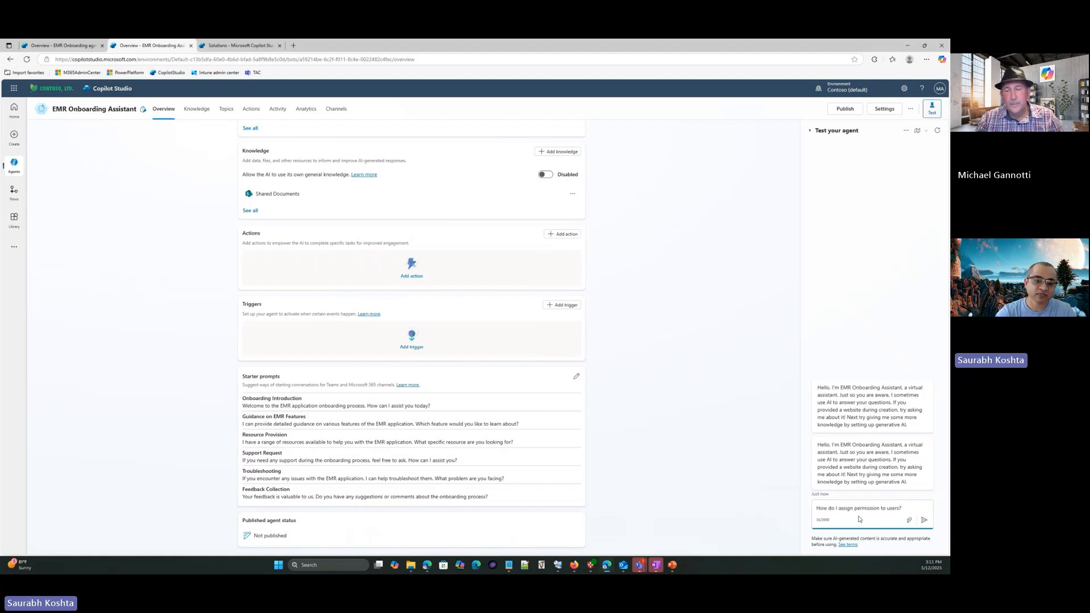
pyautogui.click(924, 521)
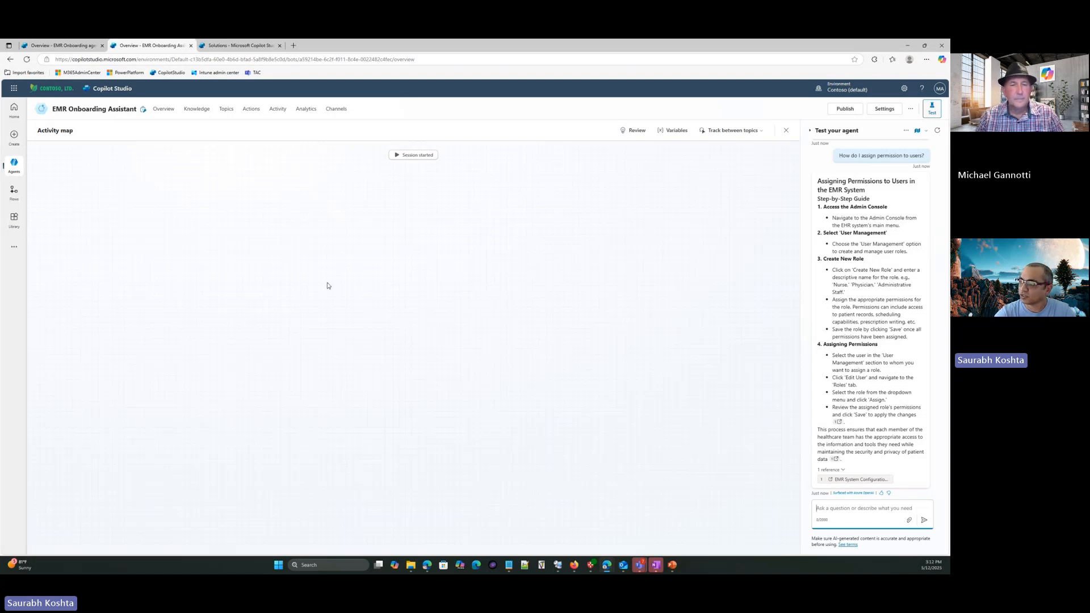
pyautogui.click(161, 112)
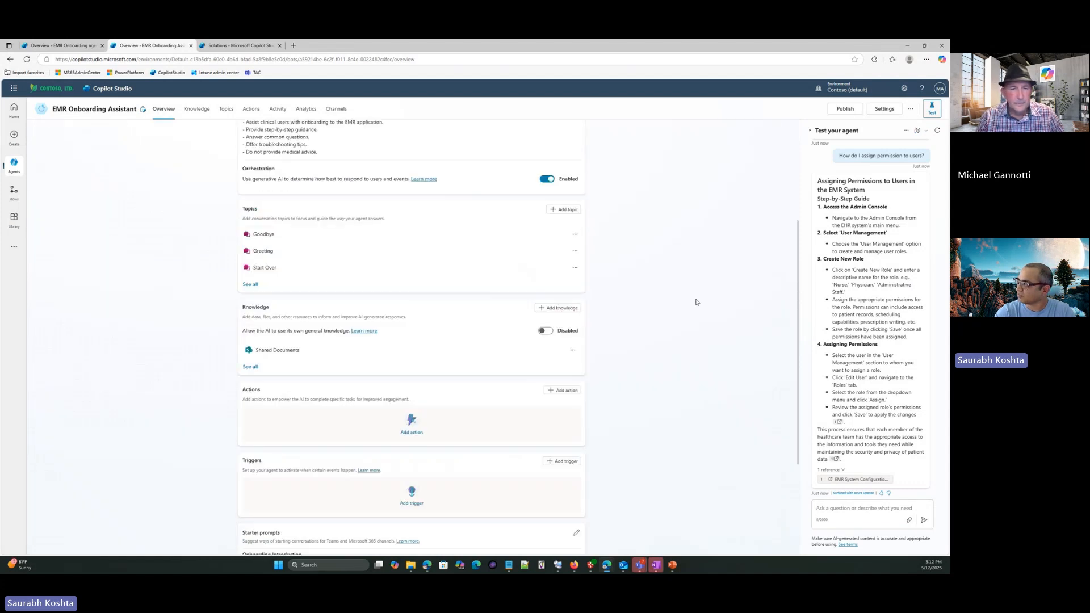
pyautogui.click(845, 108)
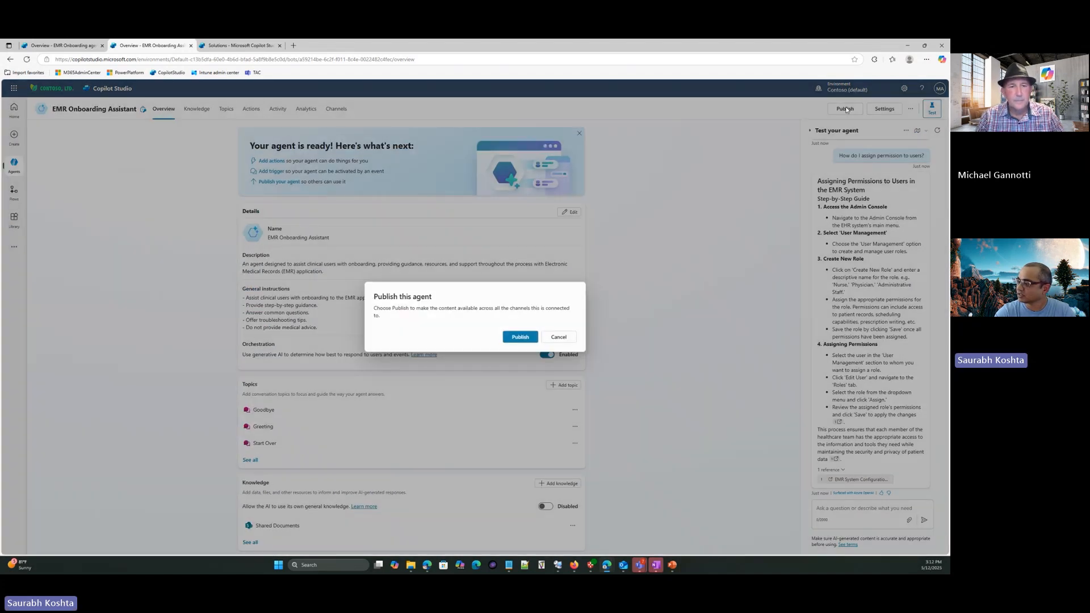
pyautogui.click(561, 337)
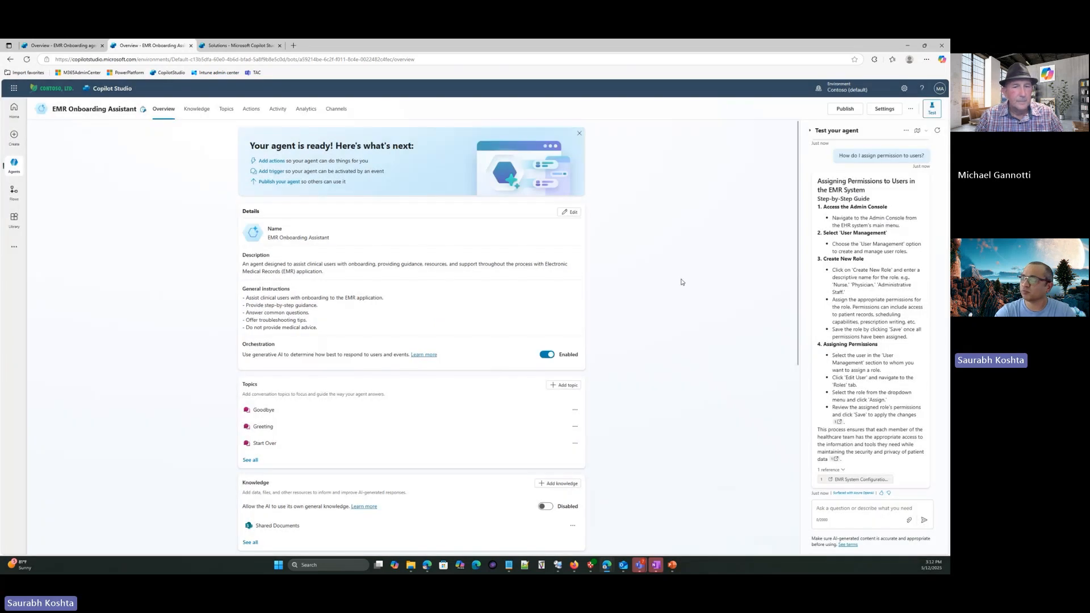
# Step: Add the Teams and Microsoft 365 Copilot channel with availability in Microsoft 365 Copilot Chat, and publish the agent
pyautogui.click(341, 109)
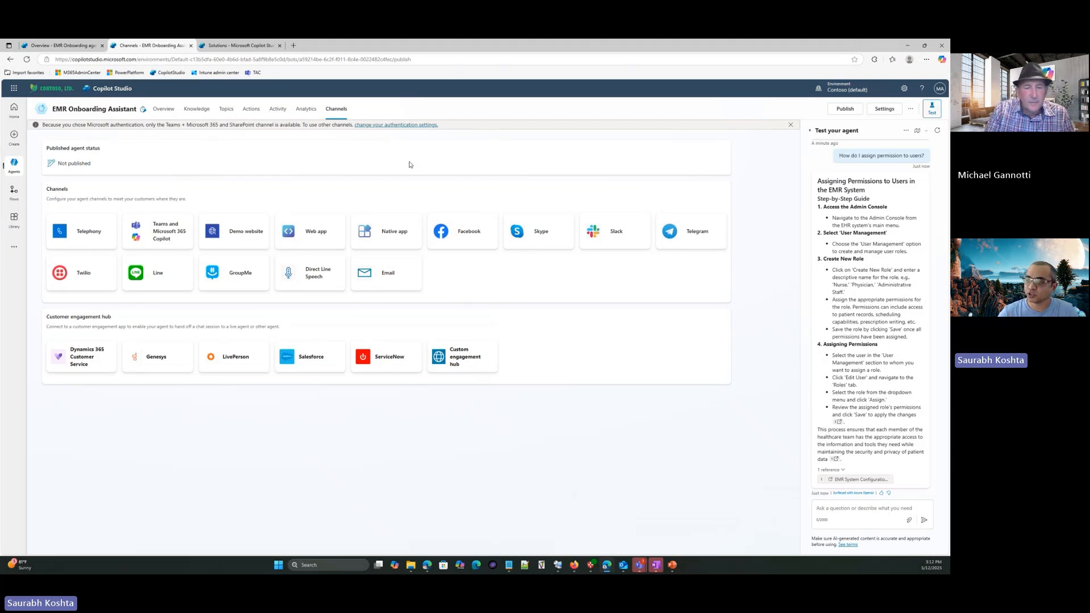
pyautogui.click(161, 234)
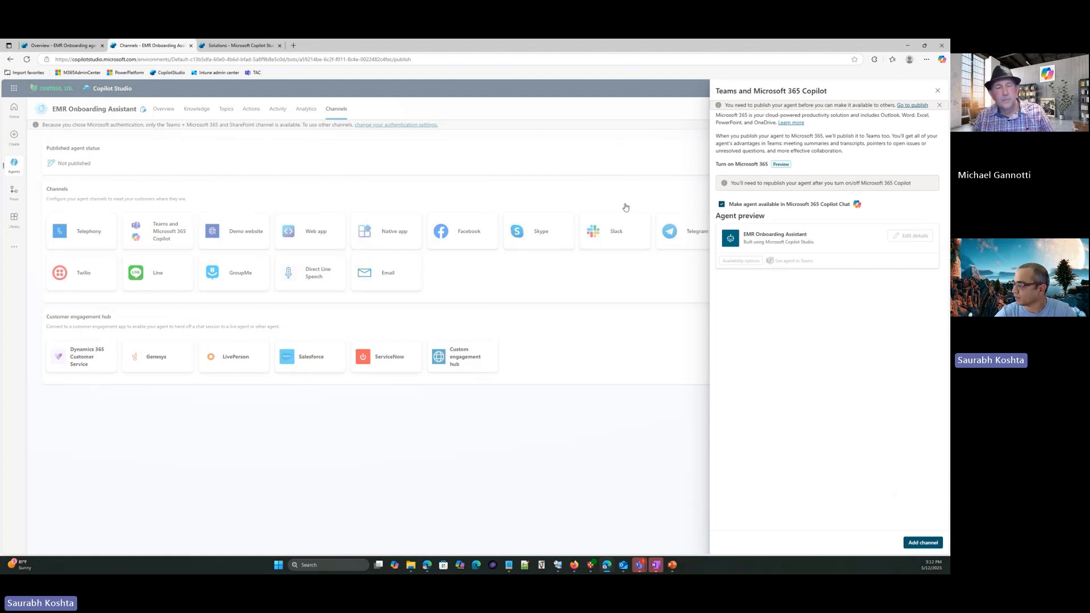
pyautogui.click(929, 543)
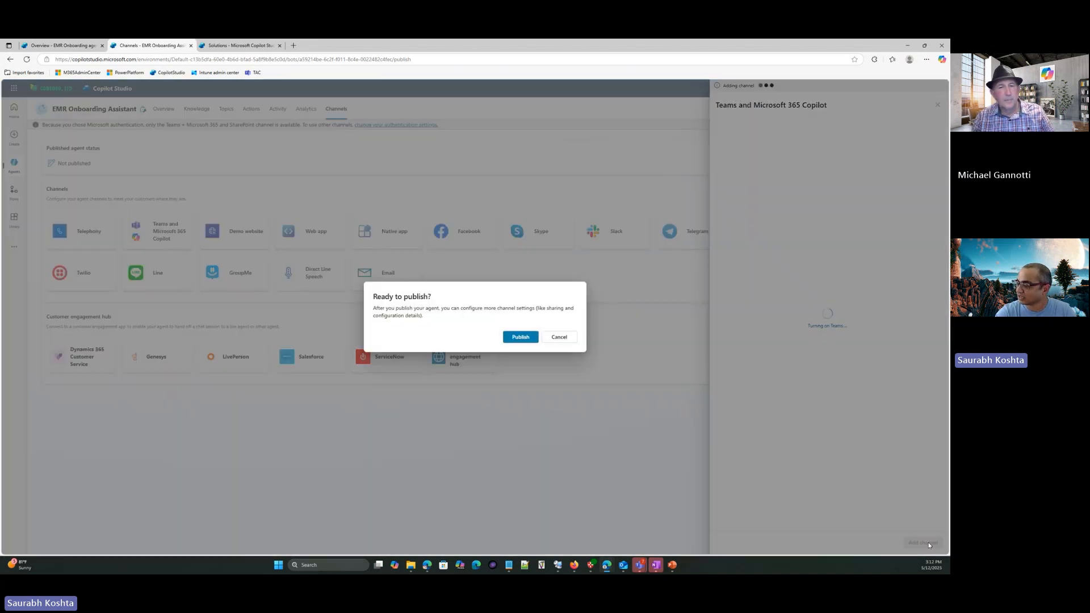
pyautogui.click(521, 337)
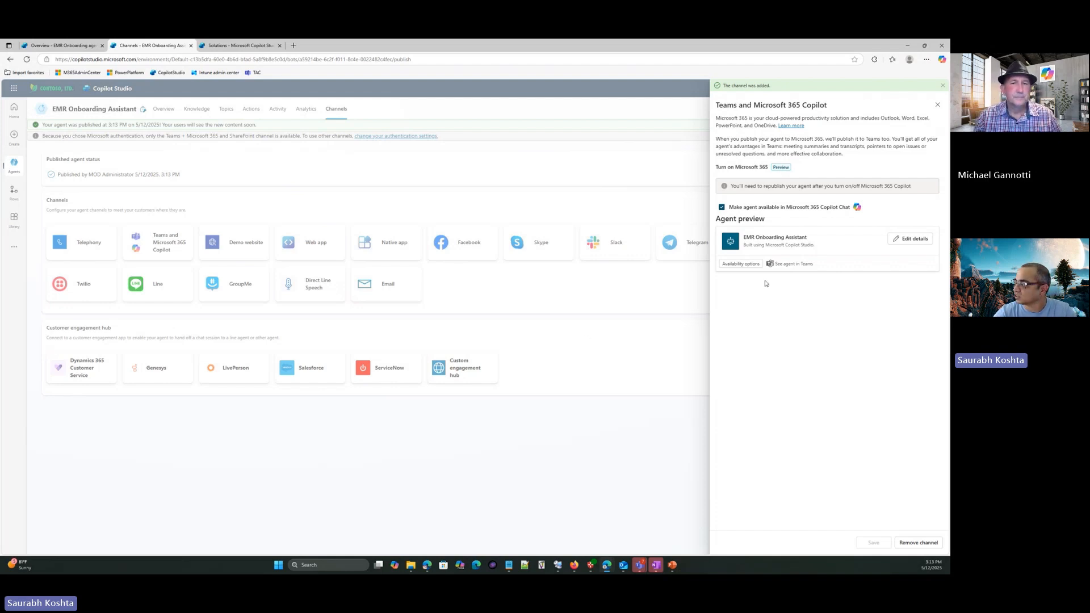
# Step: Submit the agent for admin approval to show it to everyone in the organization, granting everyone access to it
pyautogui.click(748, 265)
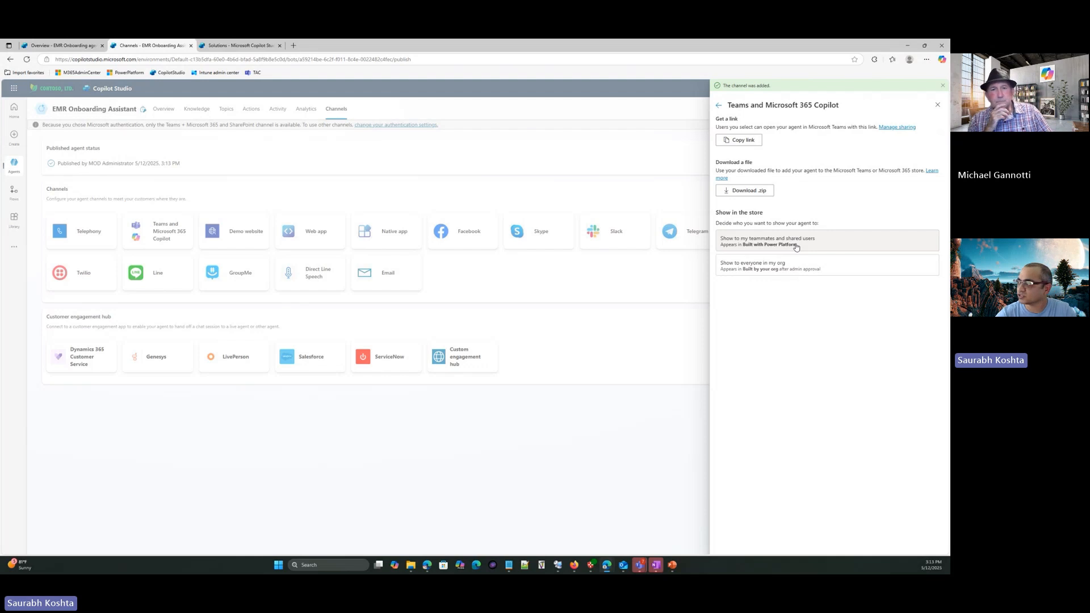
pyautogui.click(790, 265)
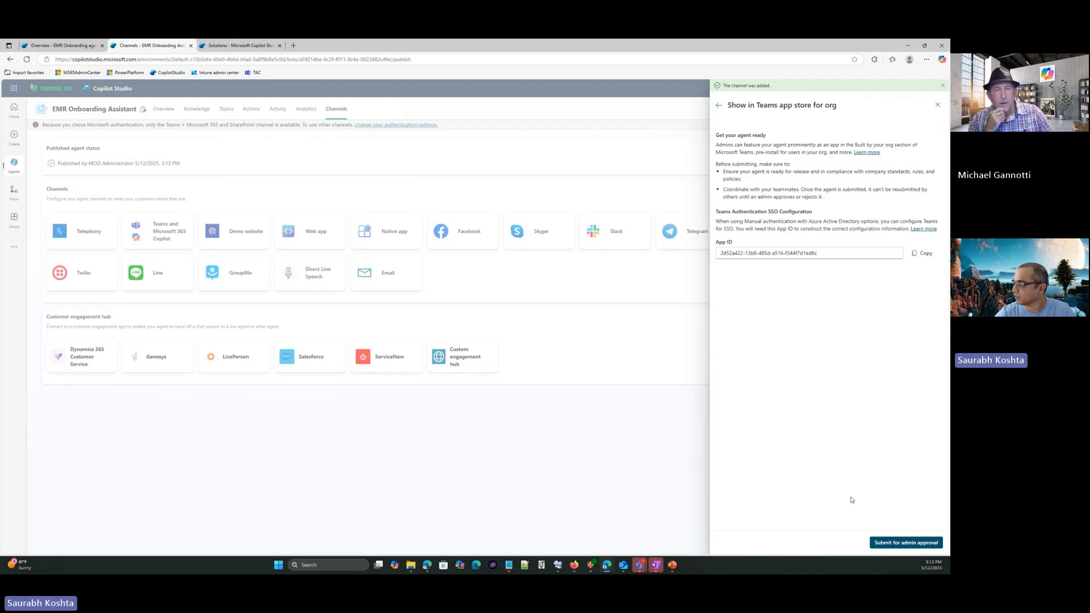
pyautogui.click(892, 544)
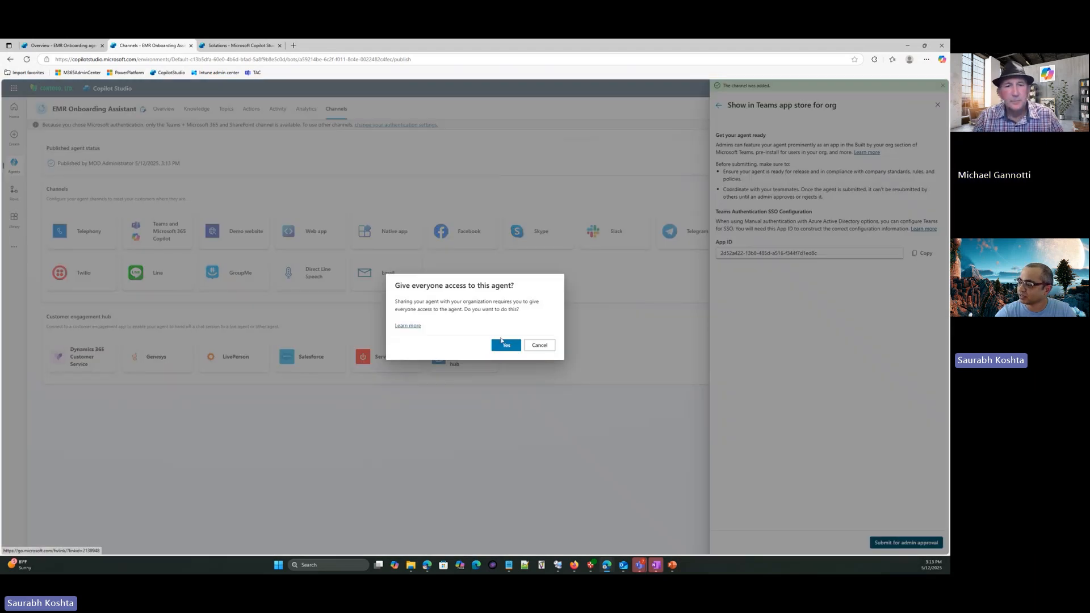
pyautogui.click(502, 343)
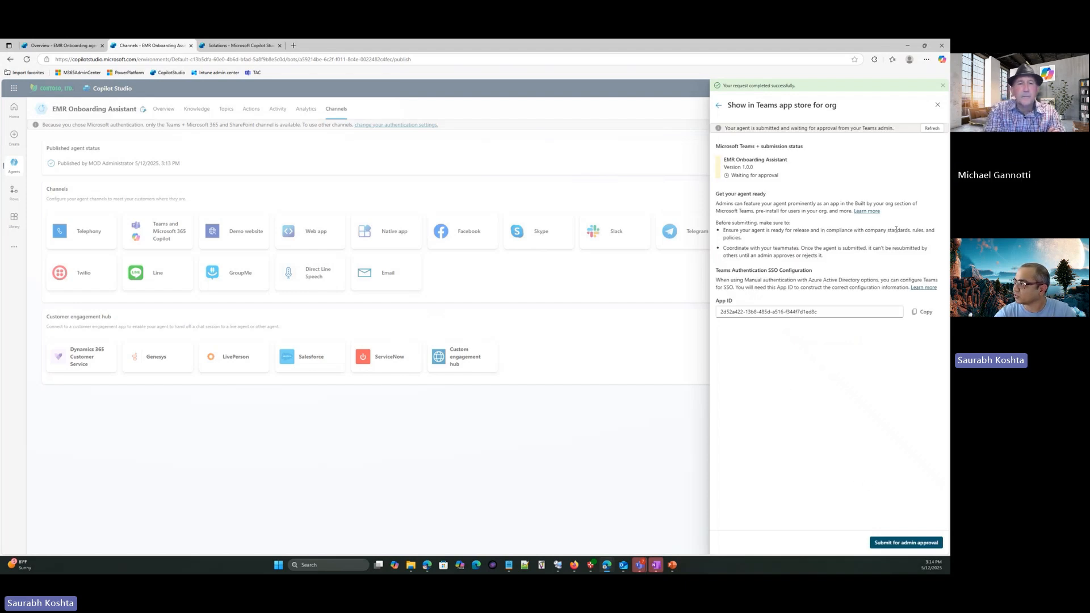
pyautogui.click(938, 106)
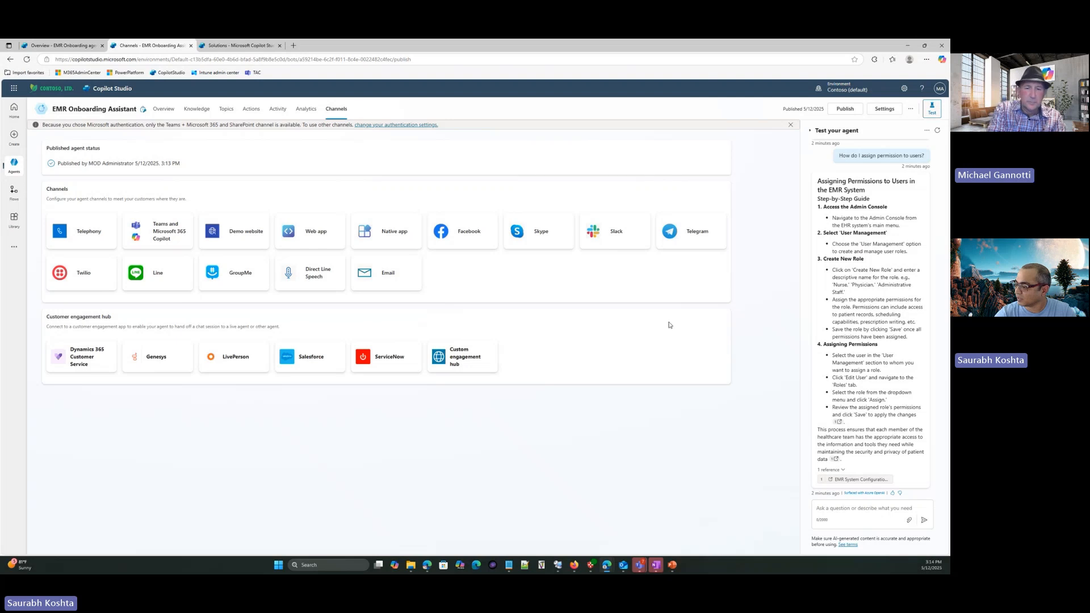
# Step: Switch to the Remote Desktop Connection Manager session and sign in to the remote machine by entering the account PIN
pyautogui.click(557, 564)
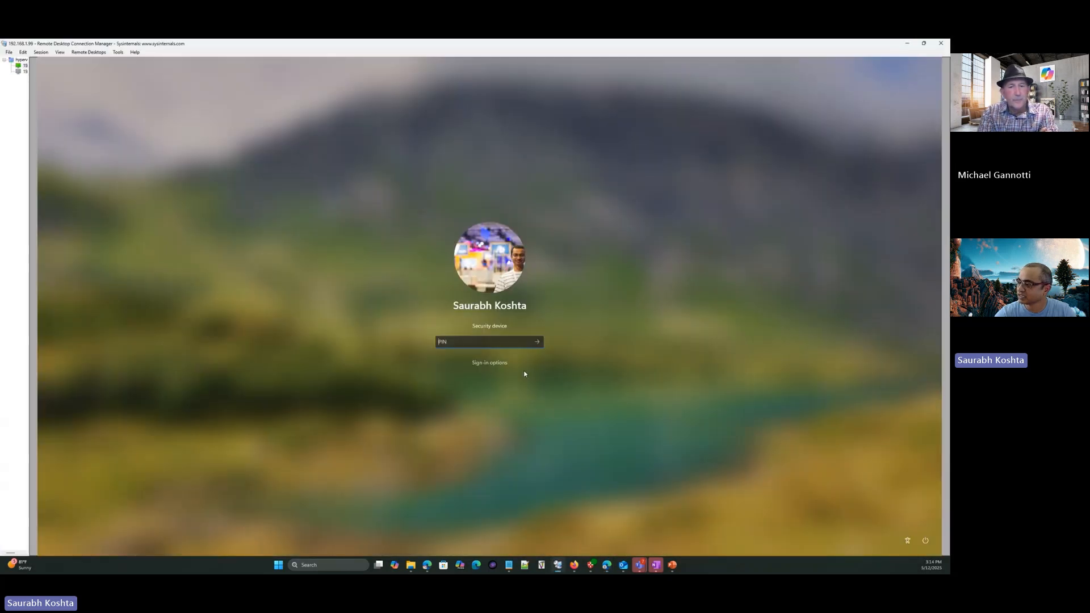
pyautogui.write('******')
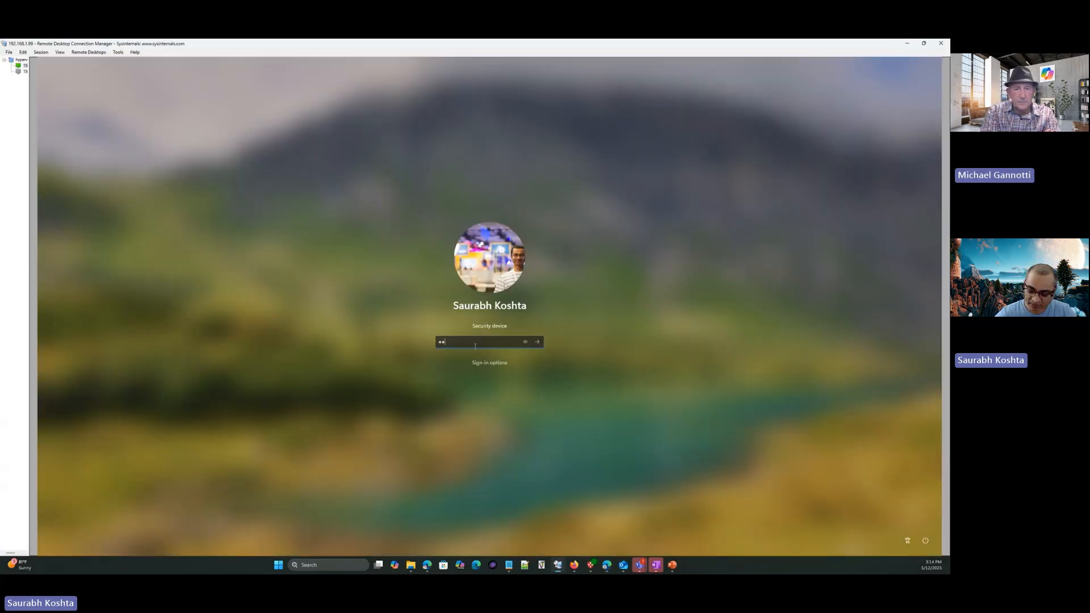
pyautogui.press('Return')
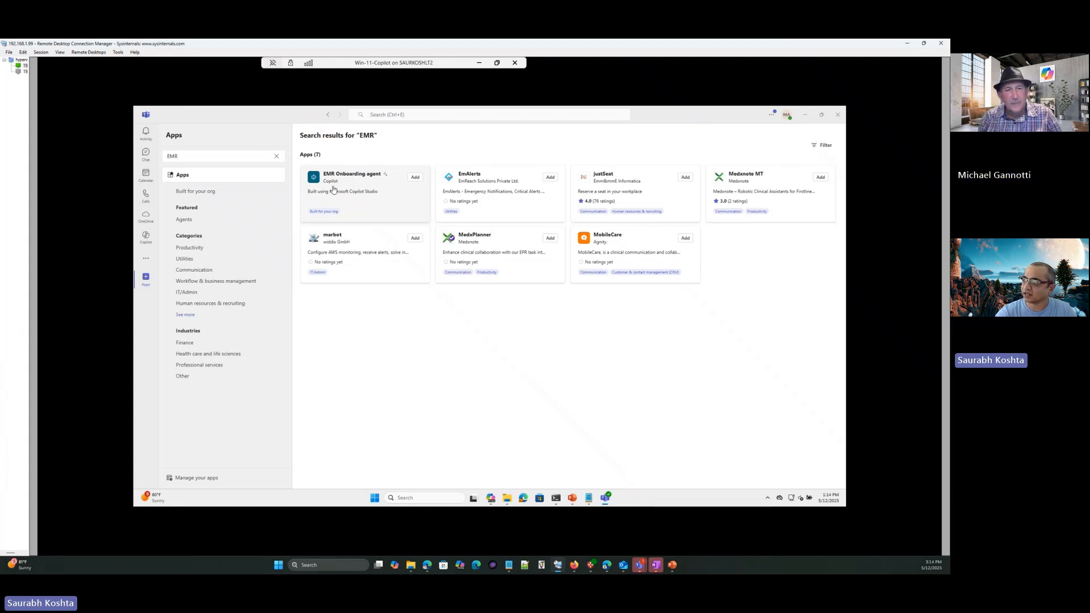
# Step: Add the EMR Onboarding agent to Teams from the app search results and open its chat
pyautogui.click(416, 177)
pyautogui.click(418, 203)
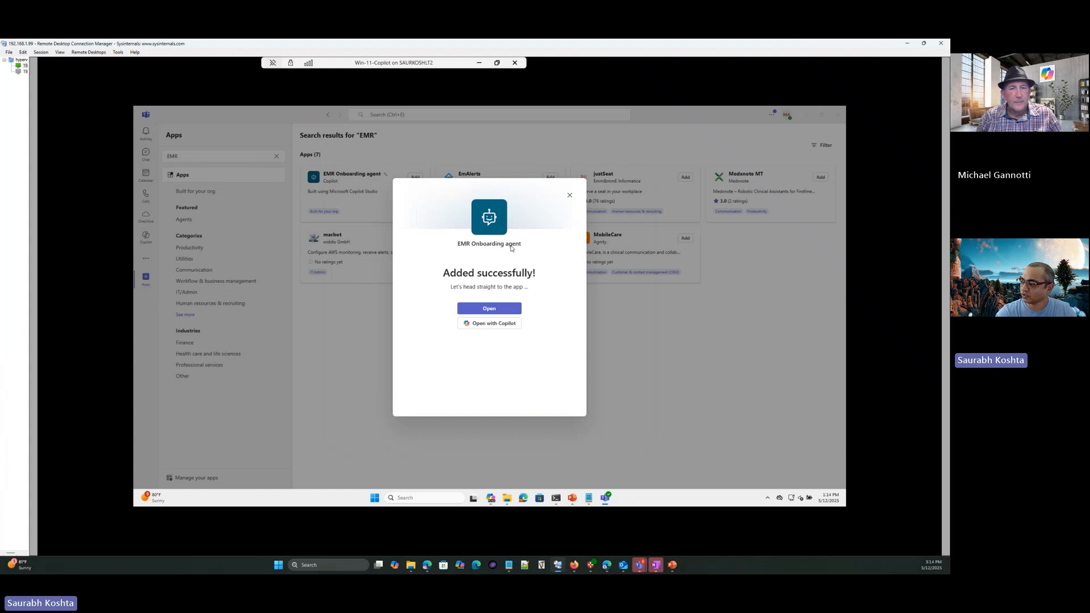
pyautogui.click(489, 309)
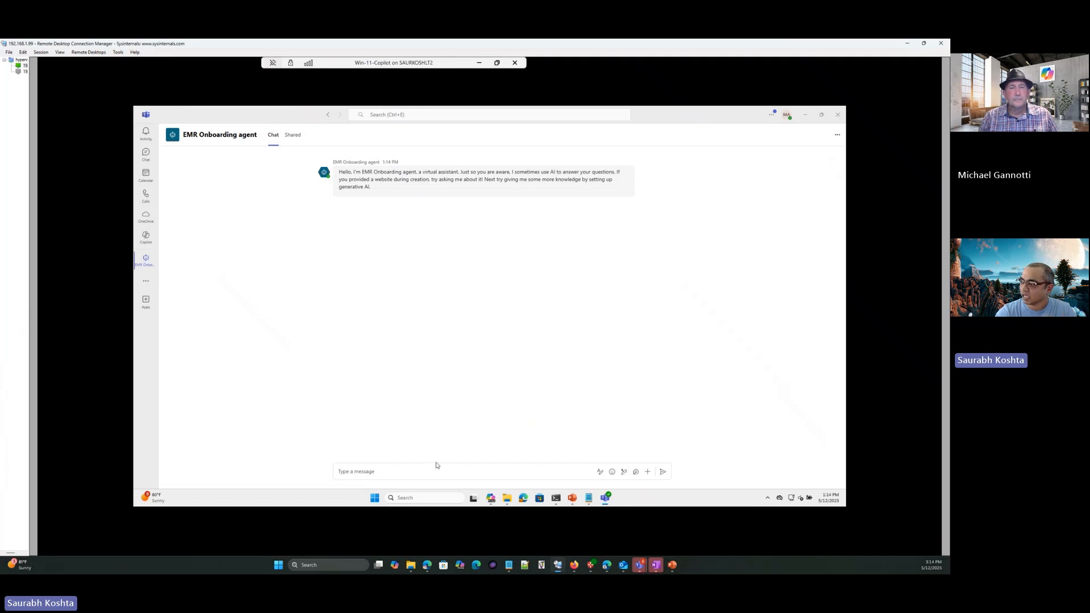
pyautogui.click(392, 469)
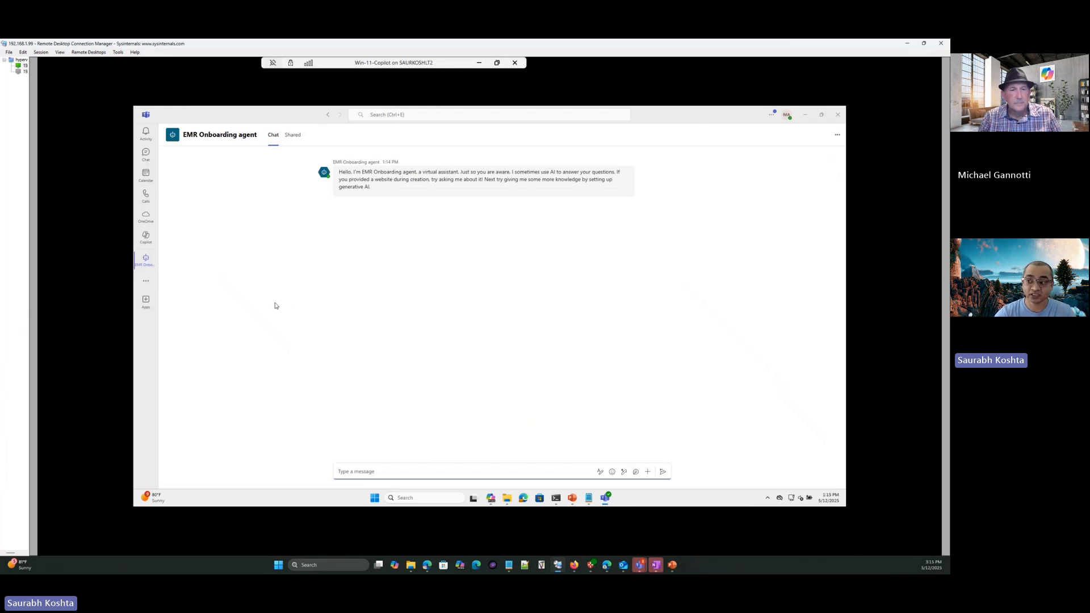
pyautogui.click(146, 241)
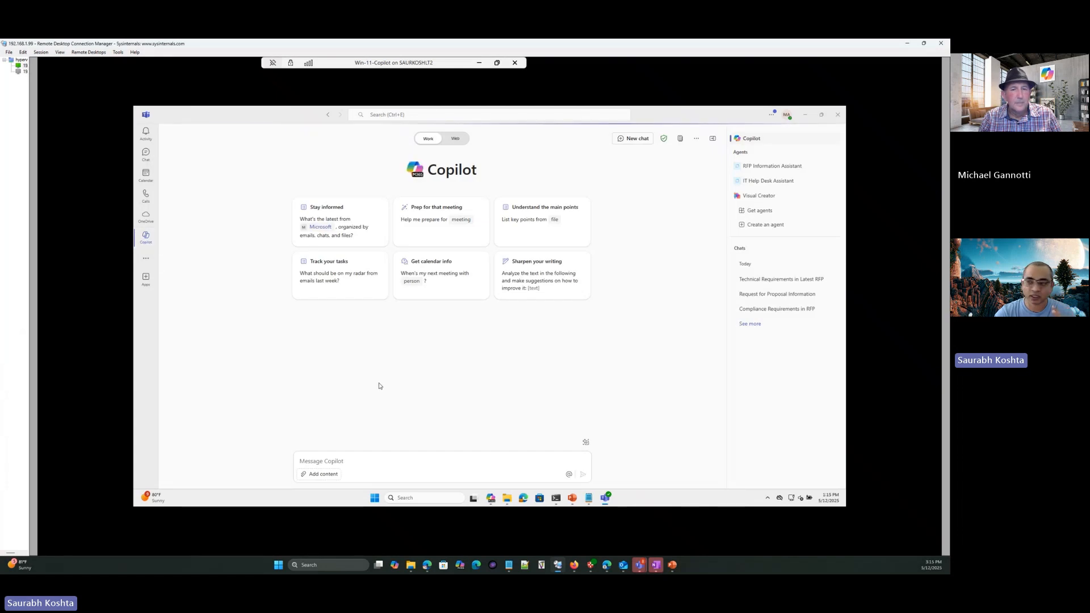
pyautogui.click(359, 457)
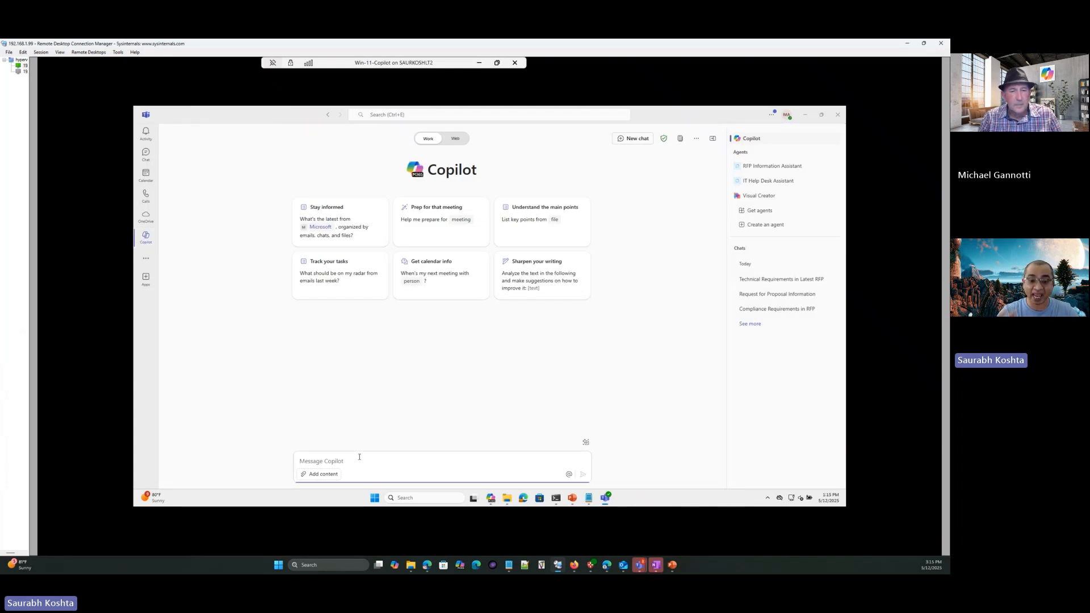
pyautogui.write('@em')
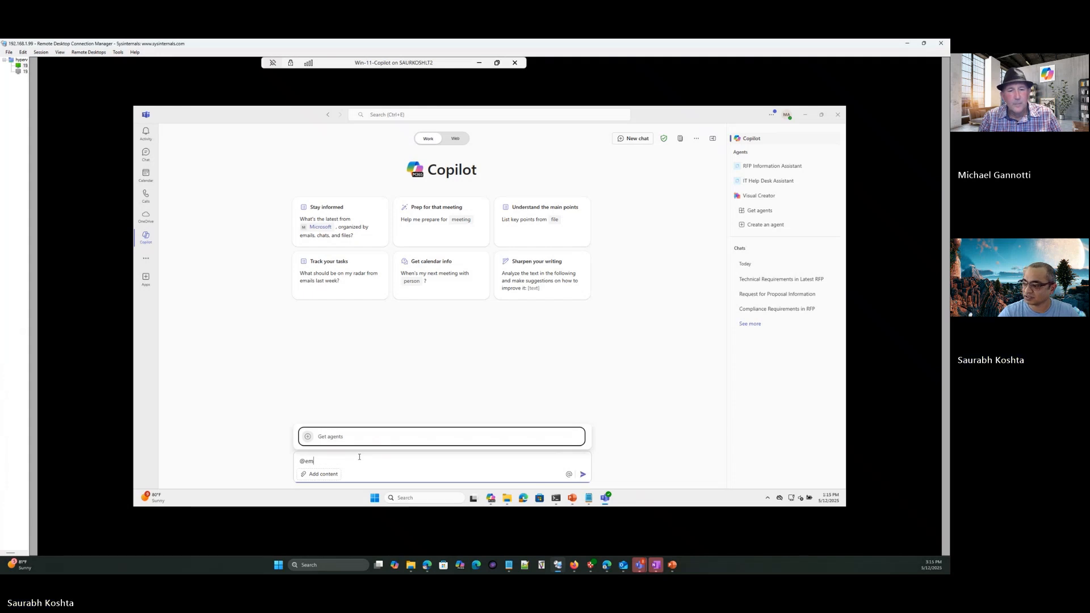
pyautogui.click(336, 443)
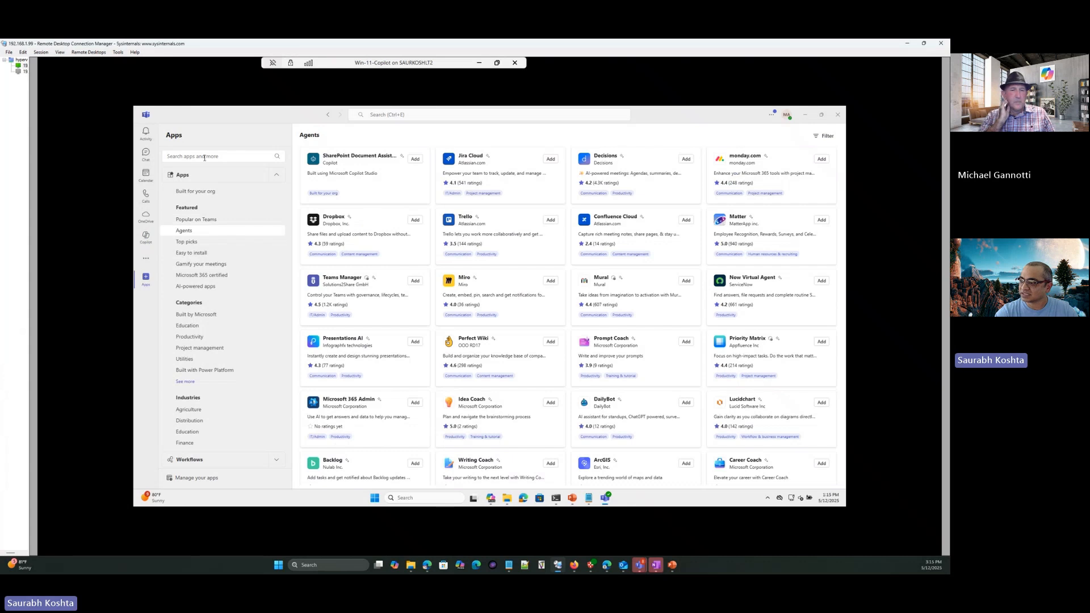
pyautogui.click(147, 238)
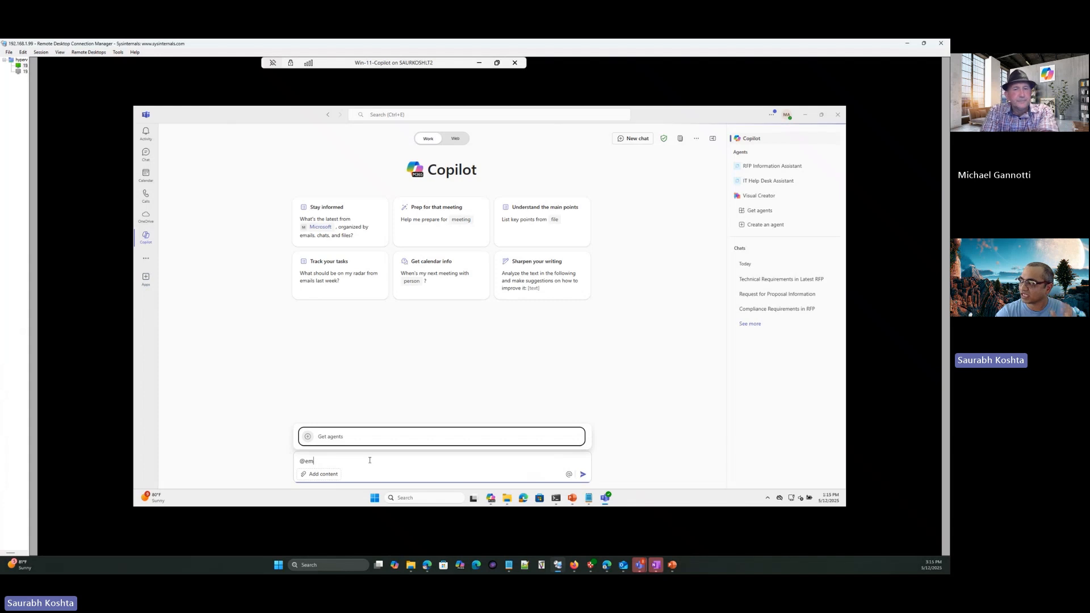
pyautogui.press('BackSpace')
pyautogui.press('BackSpace')
pyautogui.press('BackSpace')
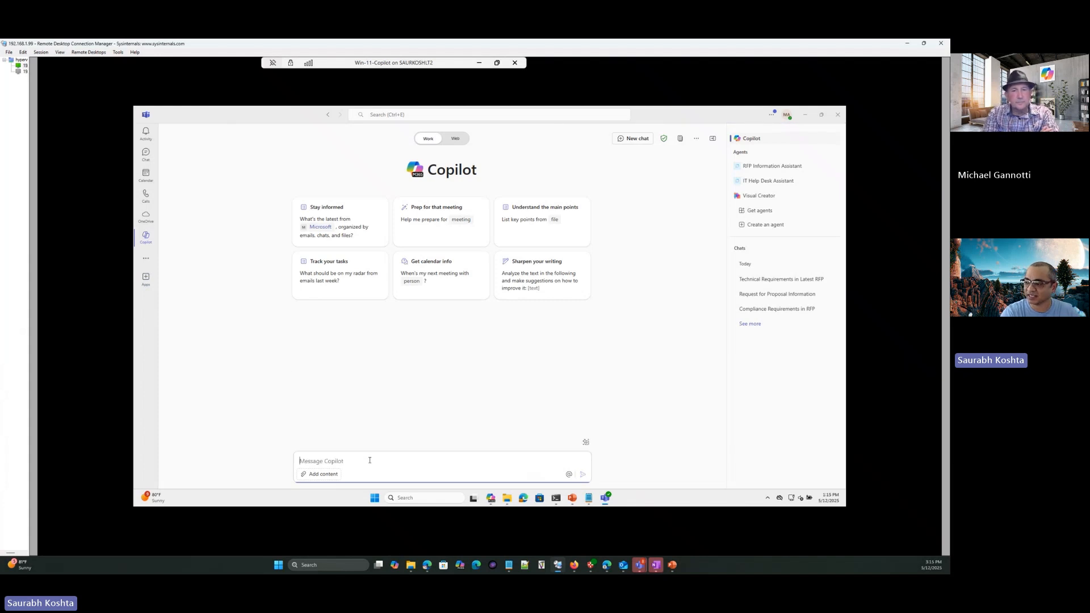
pyautogui.write('@r')
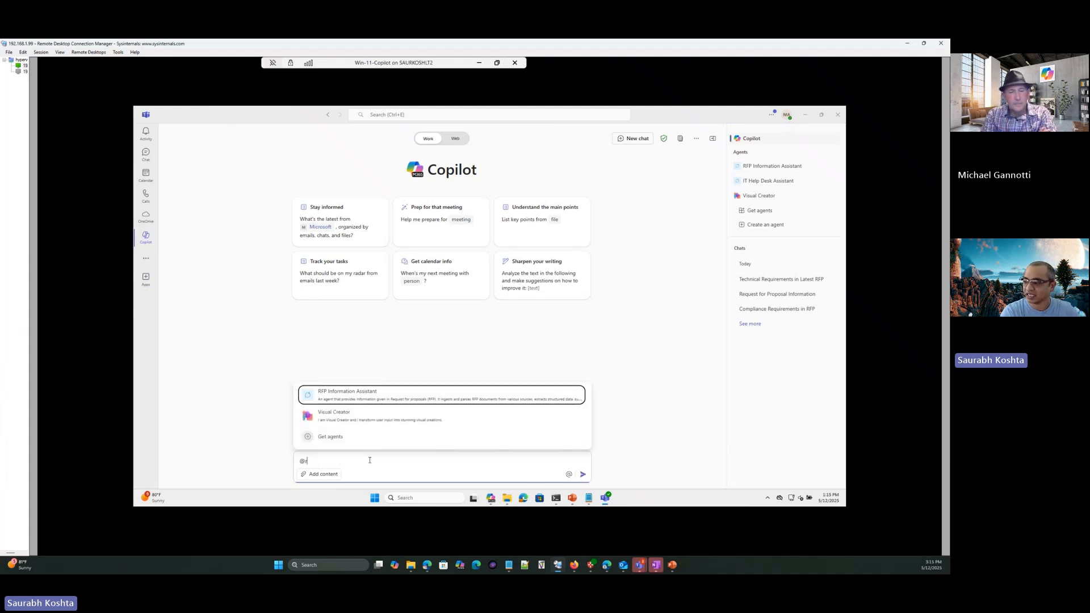
pyautogui.press('BackSpace')
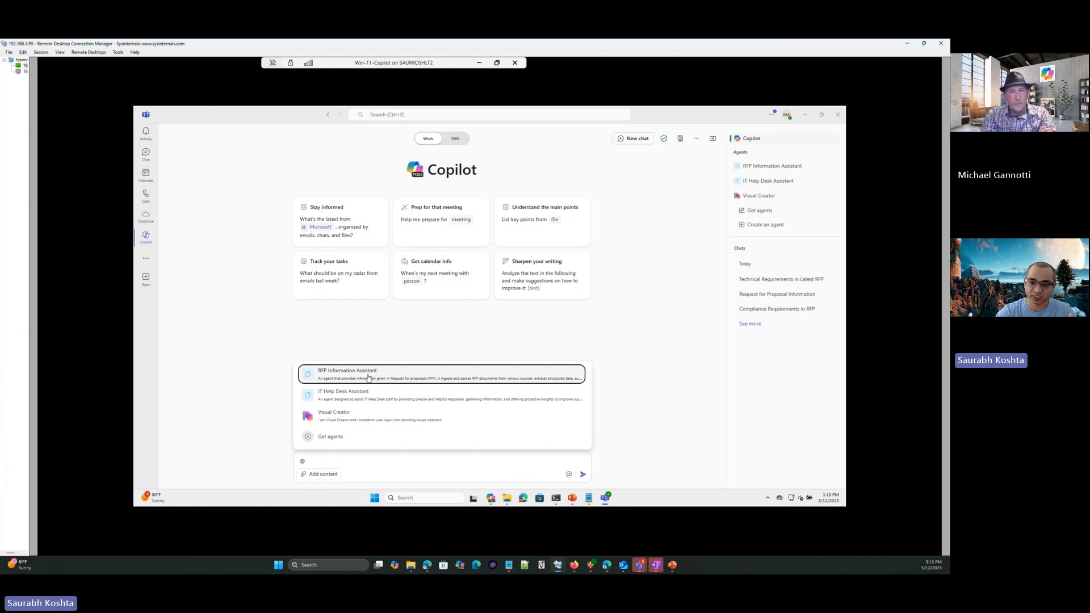
# Step: Reopen the EMR Onboarding agent's chat in Teams, ready for a new message
pyautogui.click(146, 263)
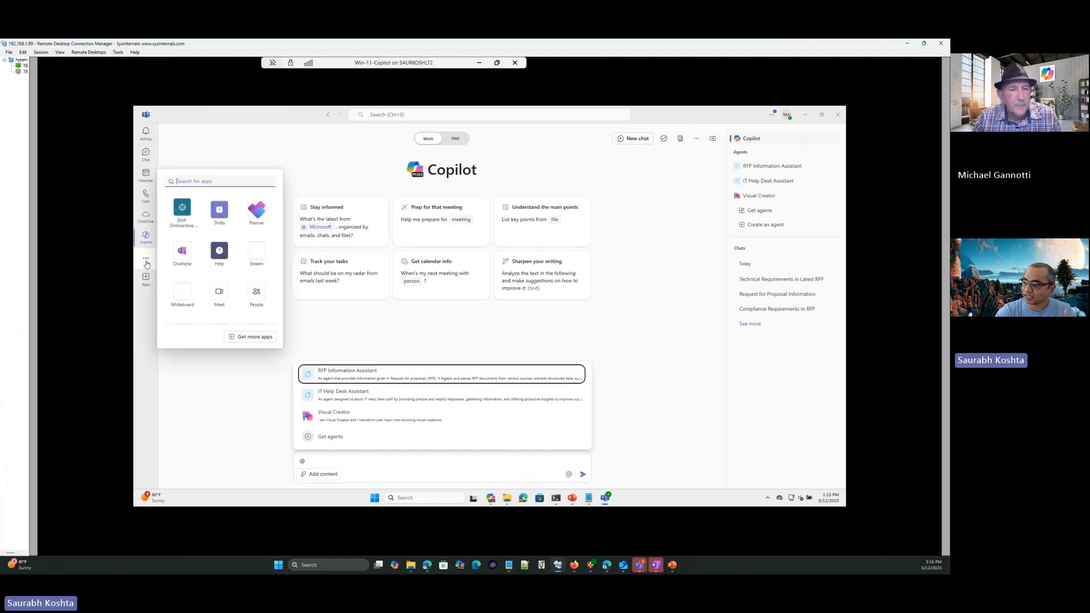
pyautogui.click(182, 210)
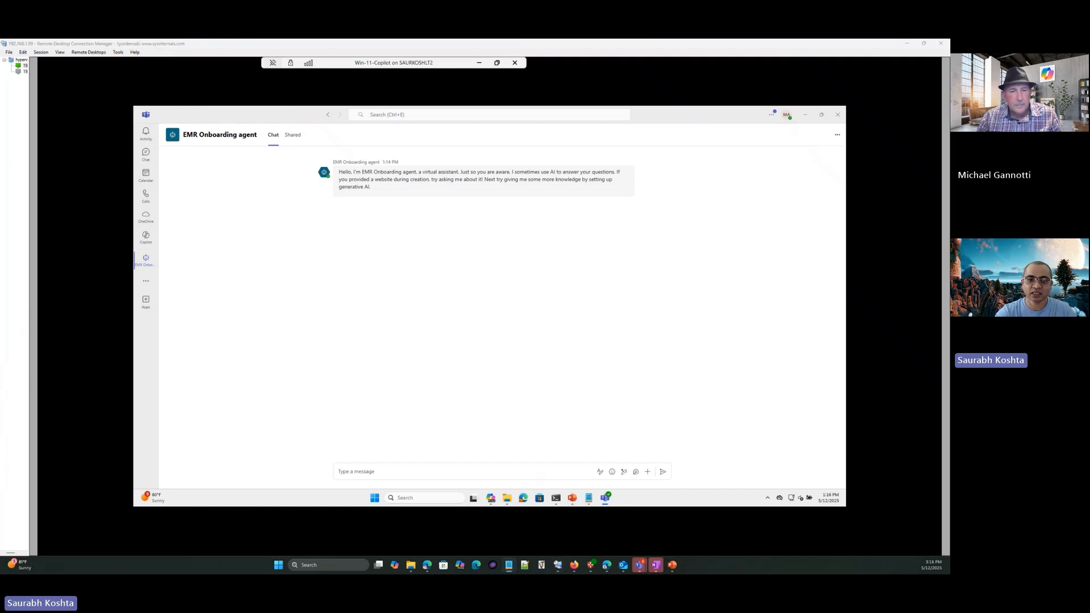
pyautogui.click(383, 469)
pyautogui.write('FY25 Ambulance service')
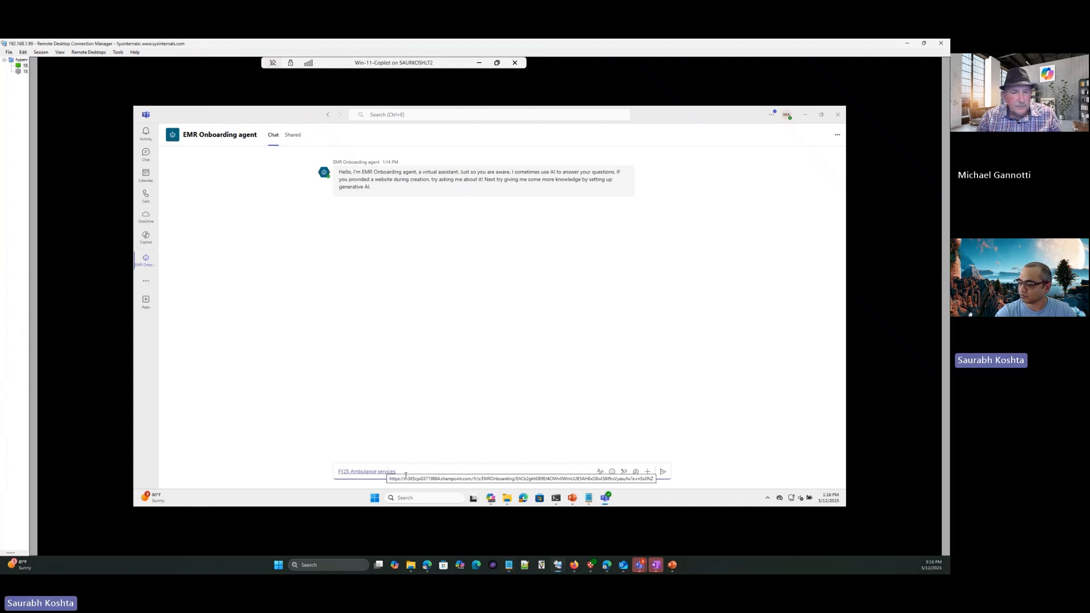
pyautogui.press('BackSpace')
pyautogui.press('BackSpace')
pyautogui.press('BackSpace')
pyautogui.press('BackSpace')
pyautogui.press('BackSpace')
pyautogui.press('BackSpace')
pyautogui.press('BackSpace')
pyautogui.press('BackSpace')
pyautogui.press('BackSpace')
pyautogui.press('BackSpace')
pyautogui.press('BackSpace')
pyautogui.press('BackSpace')
pyautogui.press('BackSpace')
pyautogui.press('BackSpace')
pyautogui.press('BackSpace')
pyautogui.press('BackSpace')
pyautogui.press('BackSpace')
pyautogui.press('BackSpace')
pyautogui.press('BackSpace')
pyautogui.press('BackSpace')
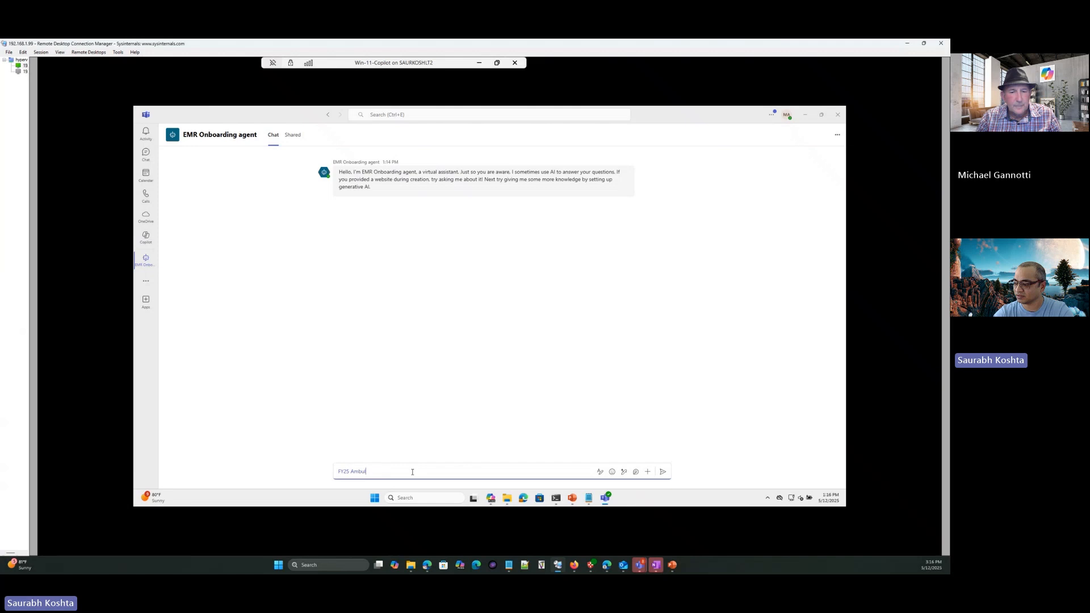
# Step: Ask the EMR Onboarding agent "How do I assign permission to users?" in its Teams chat
pyautogui.write('Ho')
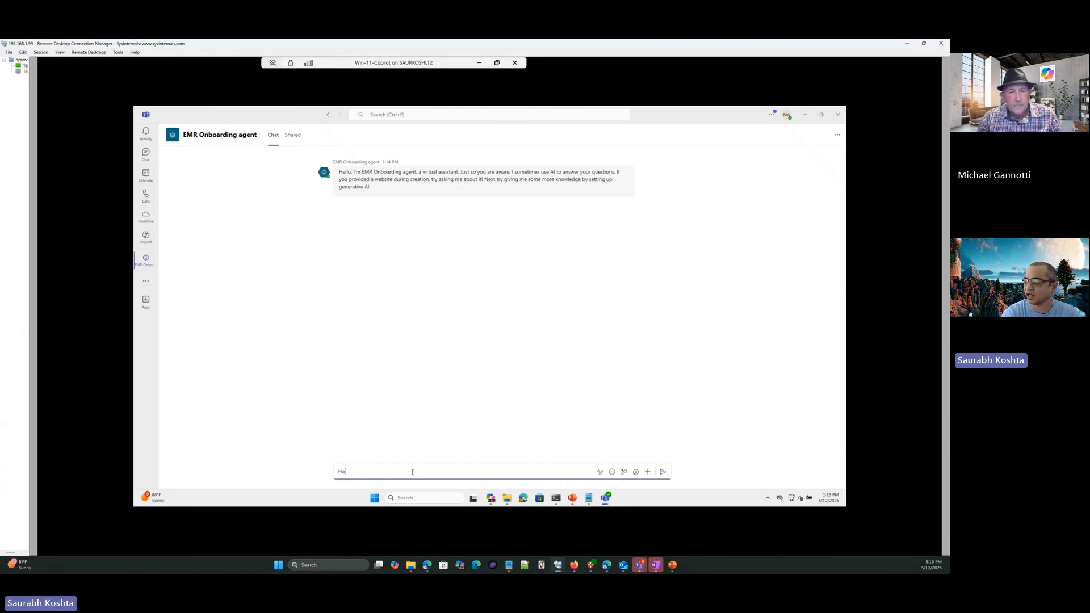
pyautogui.write('w do I assi')
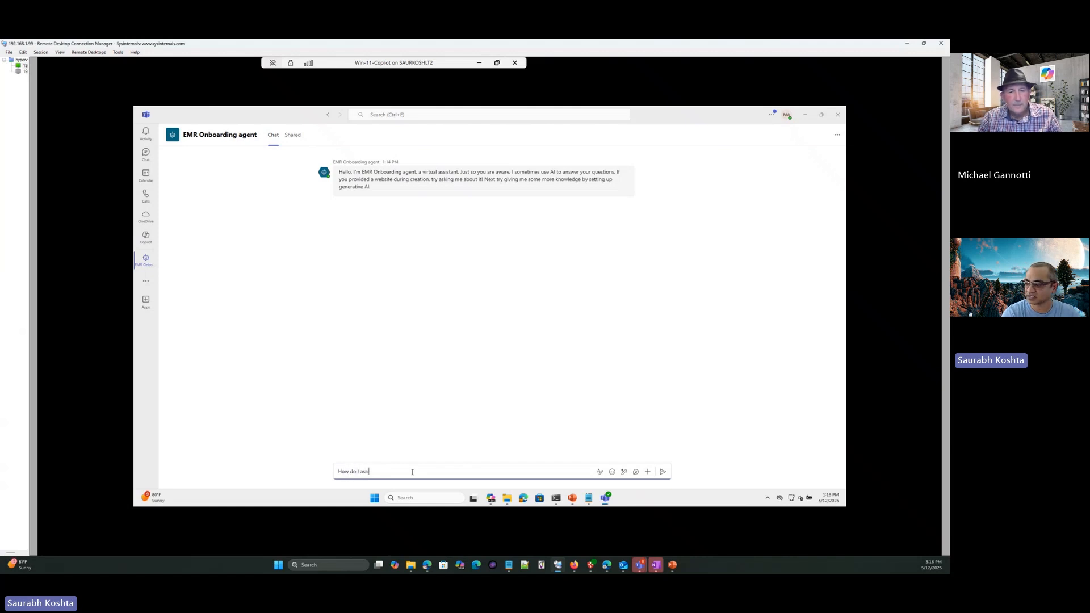
pyautogui.write('gn permission')
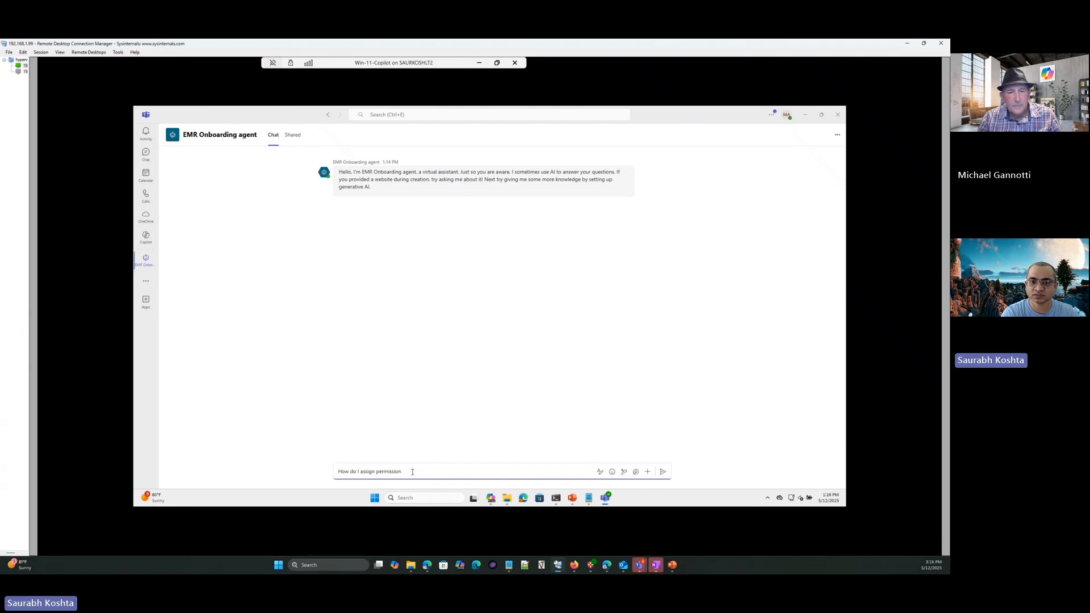
pyautogui.write(' to users?')
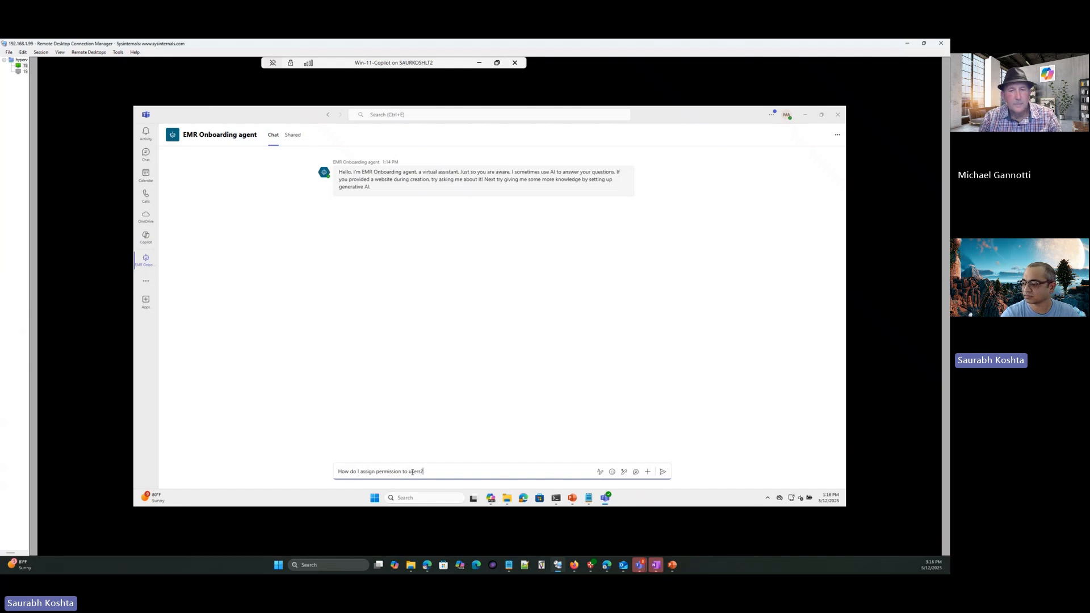
pyautogui.press('Return')
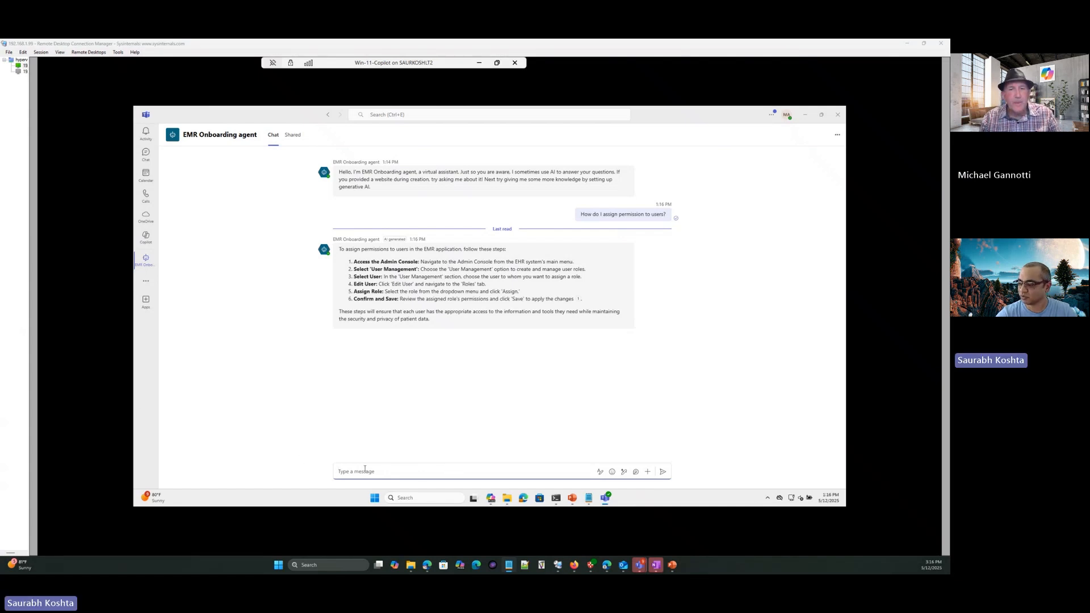
# Step: Ask the EMR Onboarding agent "How do I schedule patient appointments?" in the same chat
pyautogui.write('How D')
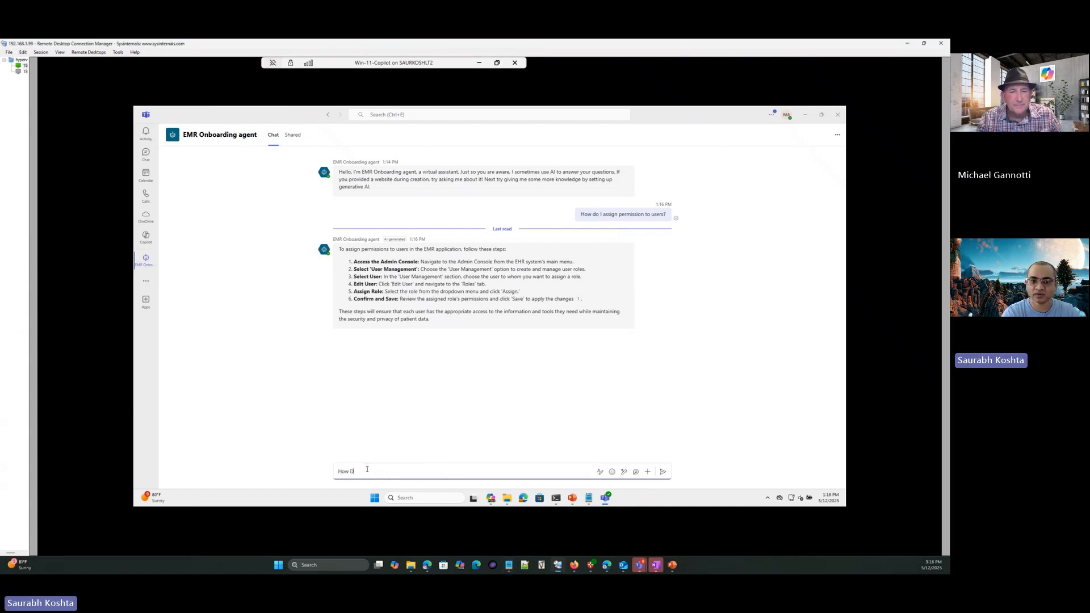
pyautogui.write('o I schedule')
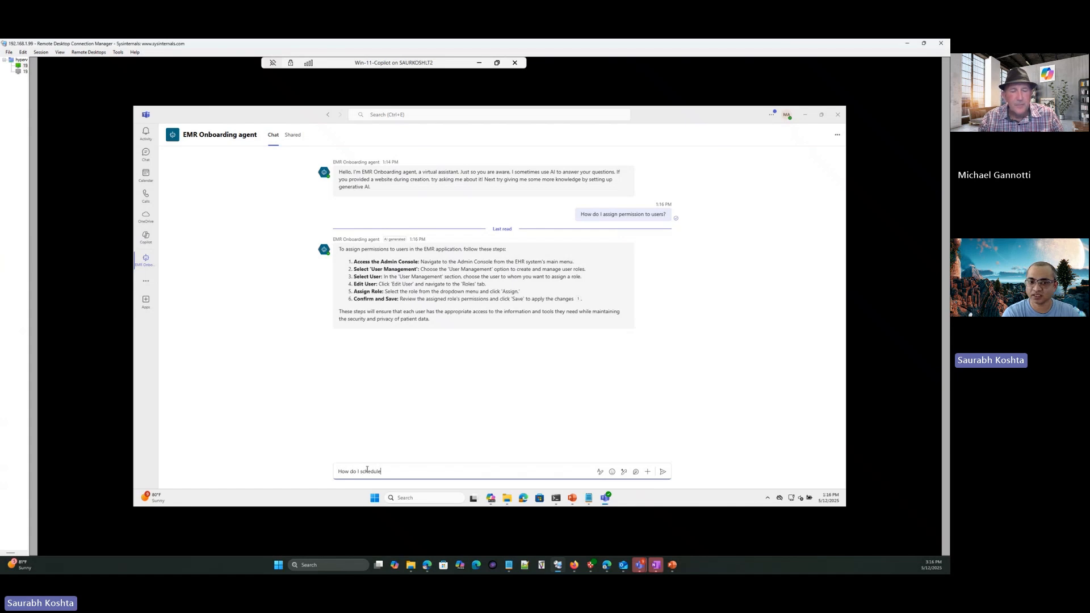
pyautogui.write(' patient a')
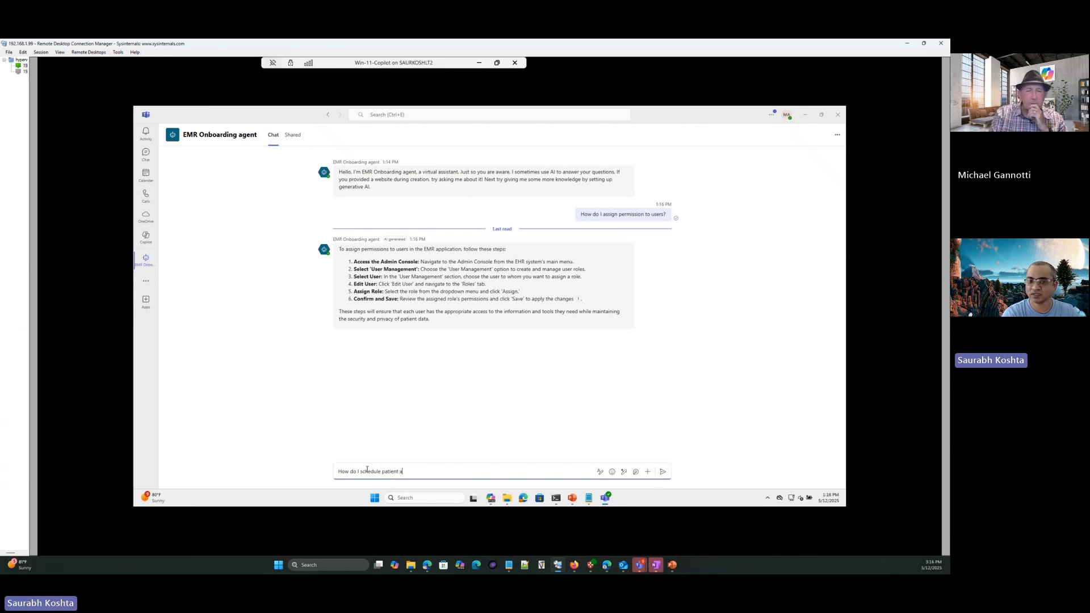
pyautogui.write('ppointmetn')
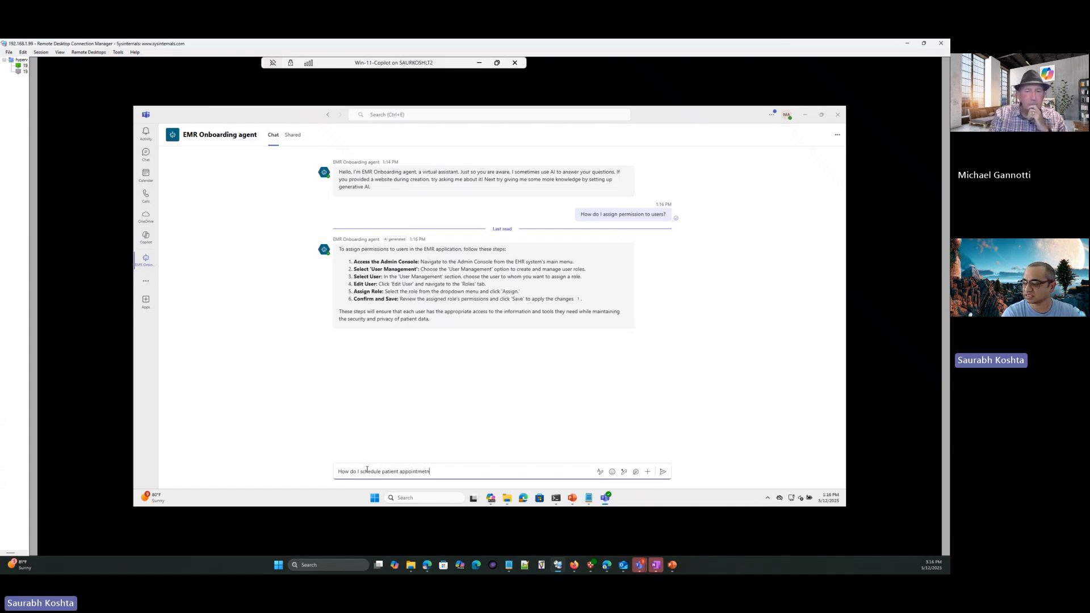
pyautogui.press('BackSpace')
pyautogui.write('nts')
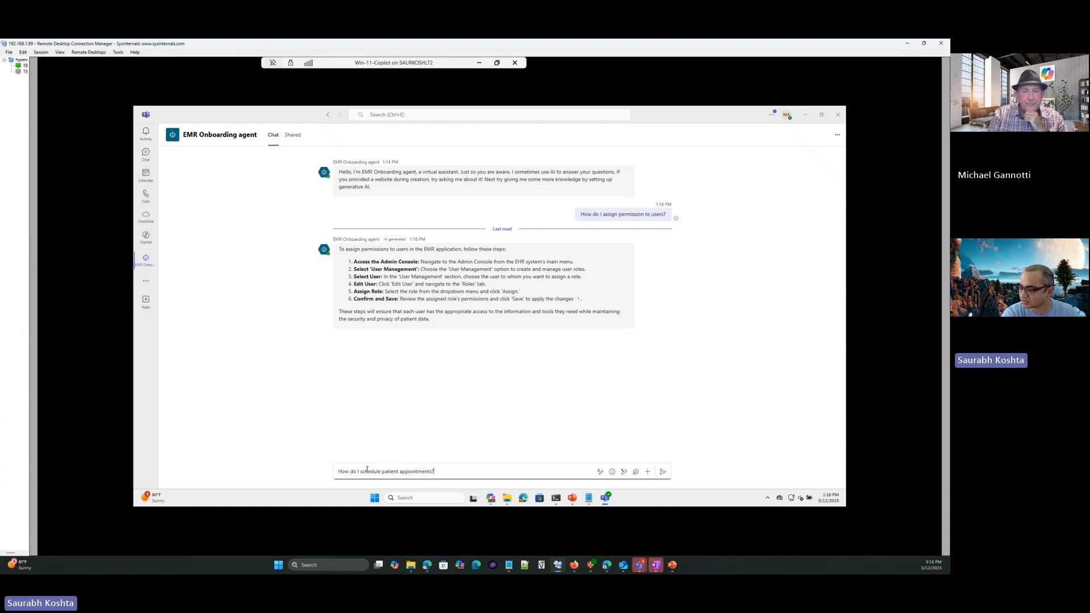
pyautogui.write('?')
pyautogui.press('Return')
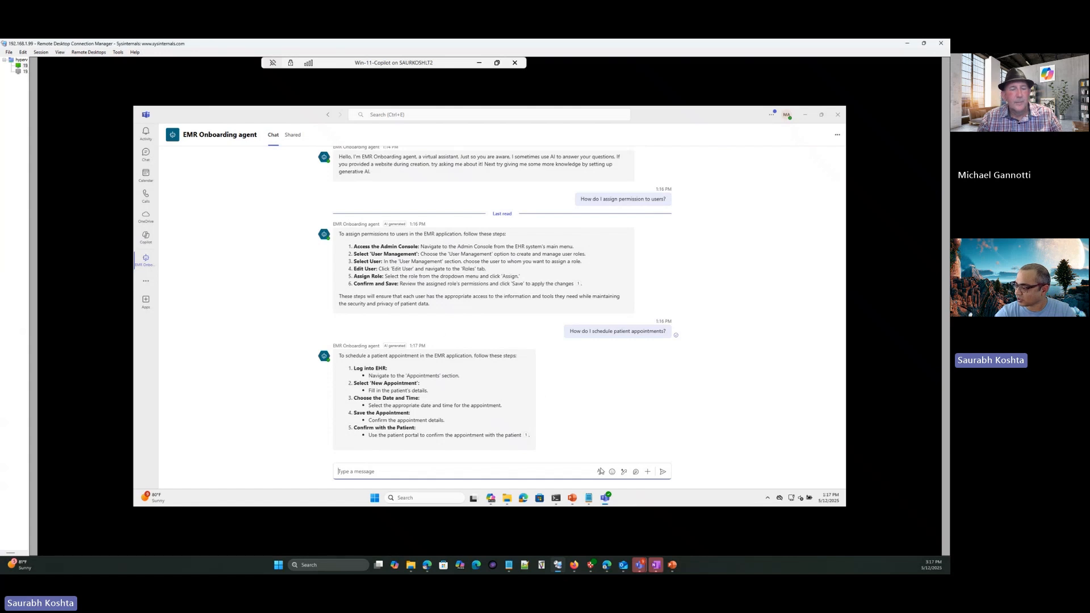
# Step: Switch to the Microsoft 365 admin center in the browser and reload the requested integrated apps to check the EMR Onboarding Assistant's approval request
pyautogui.moveTo(609, 568)
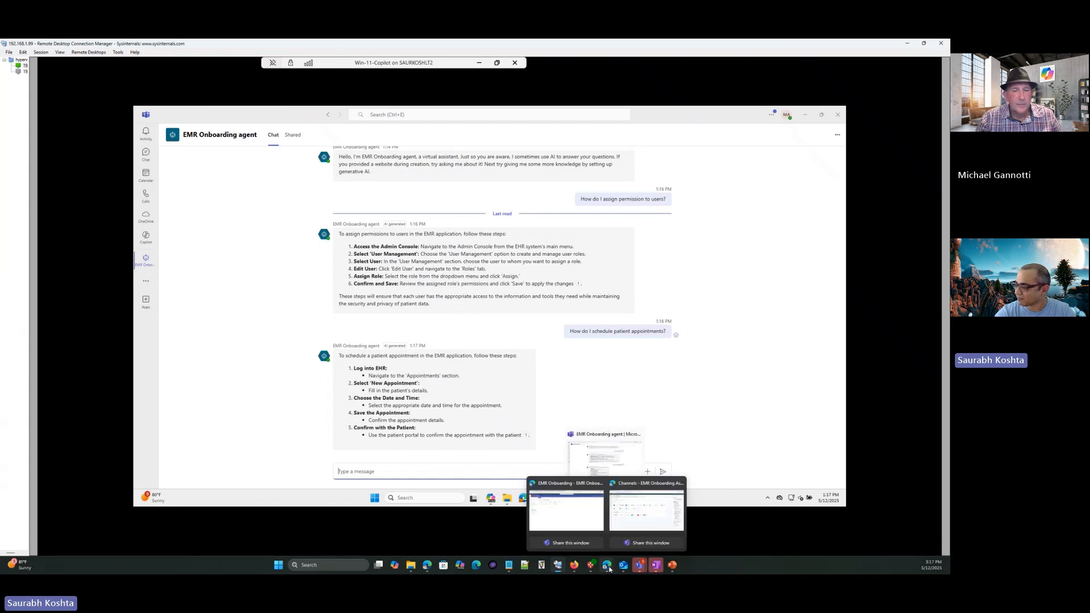
pyautogui.click(634, 510)
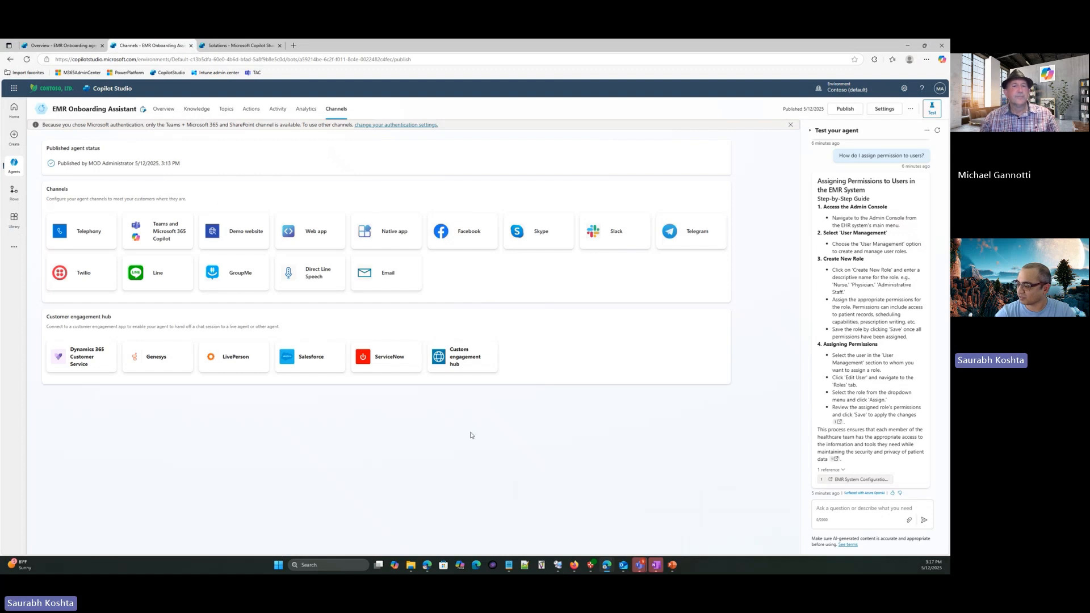
pyautogui.moveTo(607, 565)
pyautogui.click(548, 502)
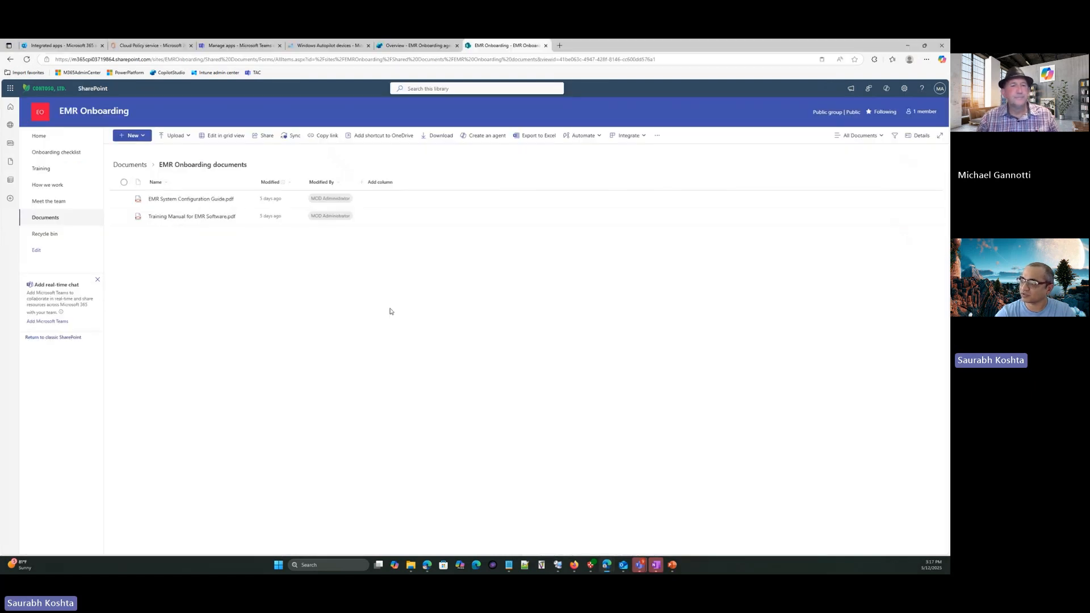
pyautogui.click(61, 46)
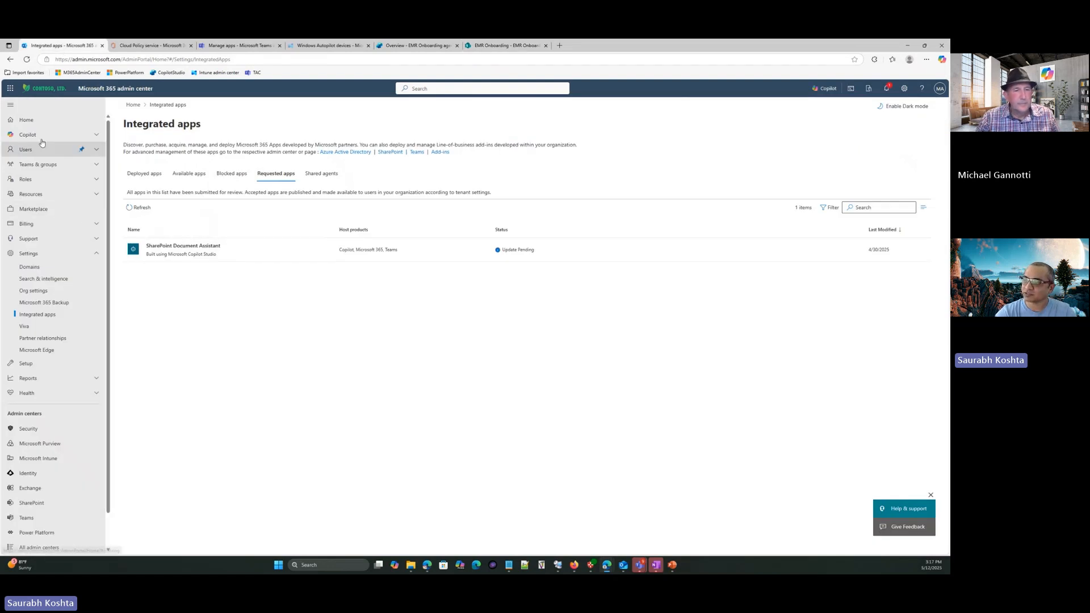
pyautogui.click(35, 123)
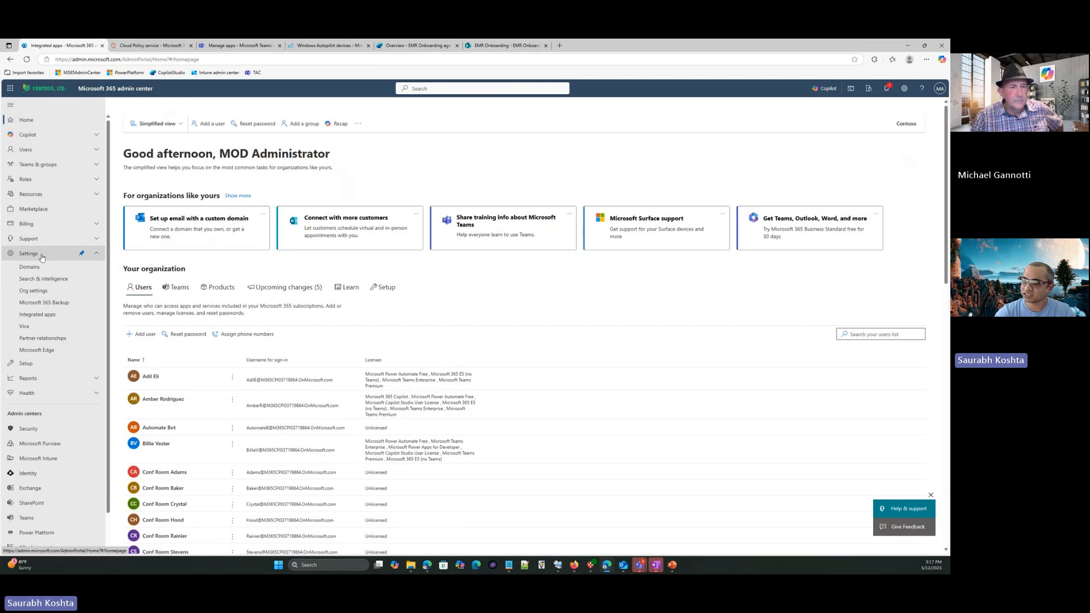
pyautogui.click(45, 316)
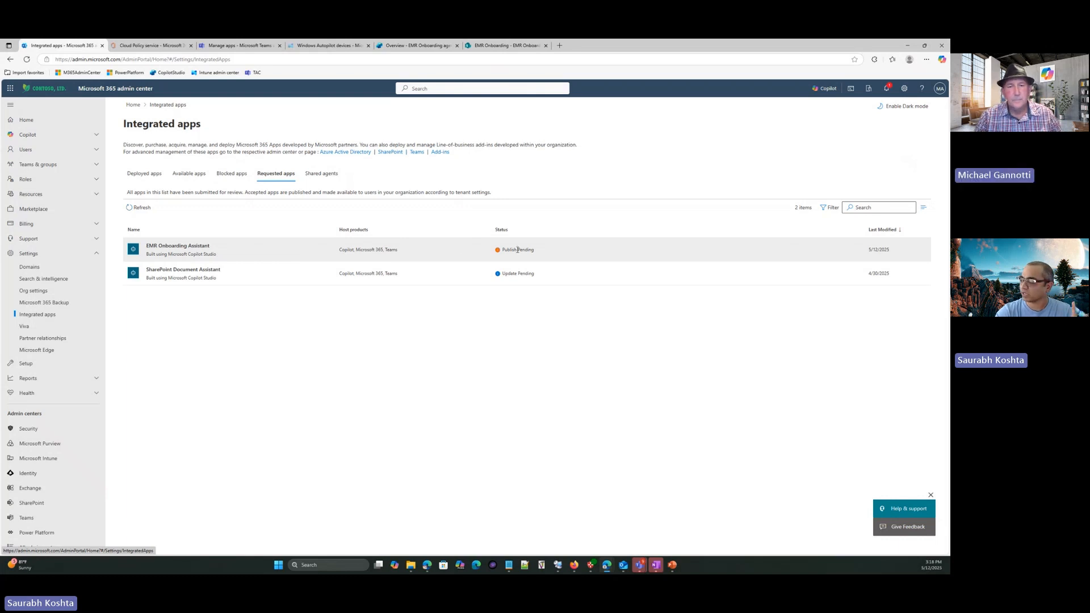
# Step: Publish the EMR Onboarding Assistant from the requested apps, confirm the publication and close its details
pyautogui.click(207, 252)
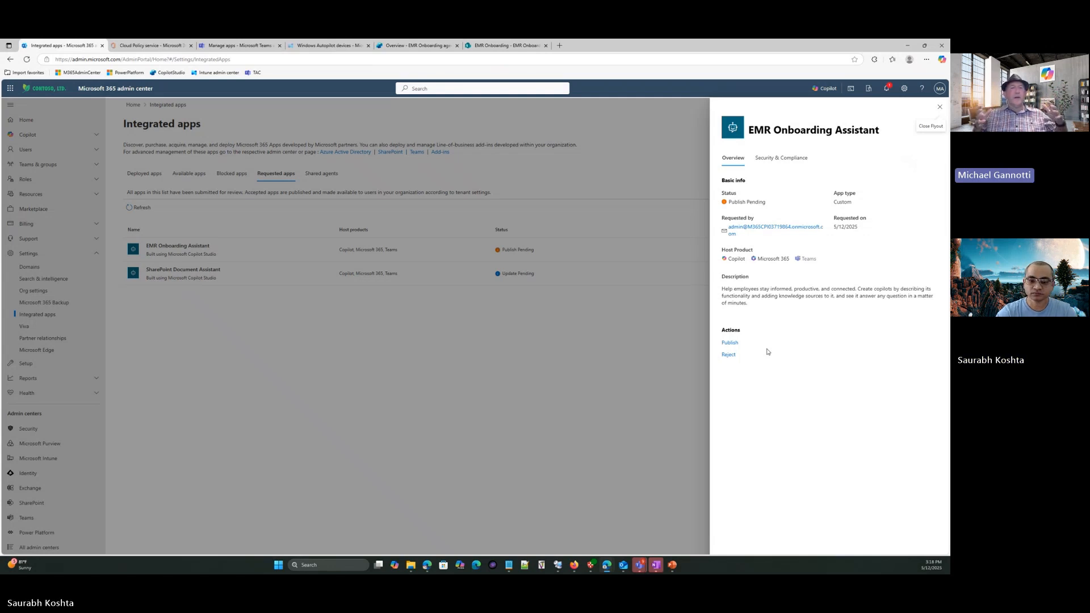
pyautogui.click(730, 344)
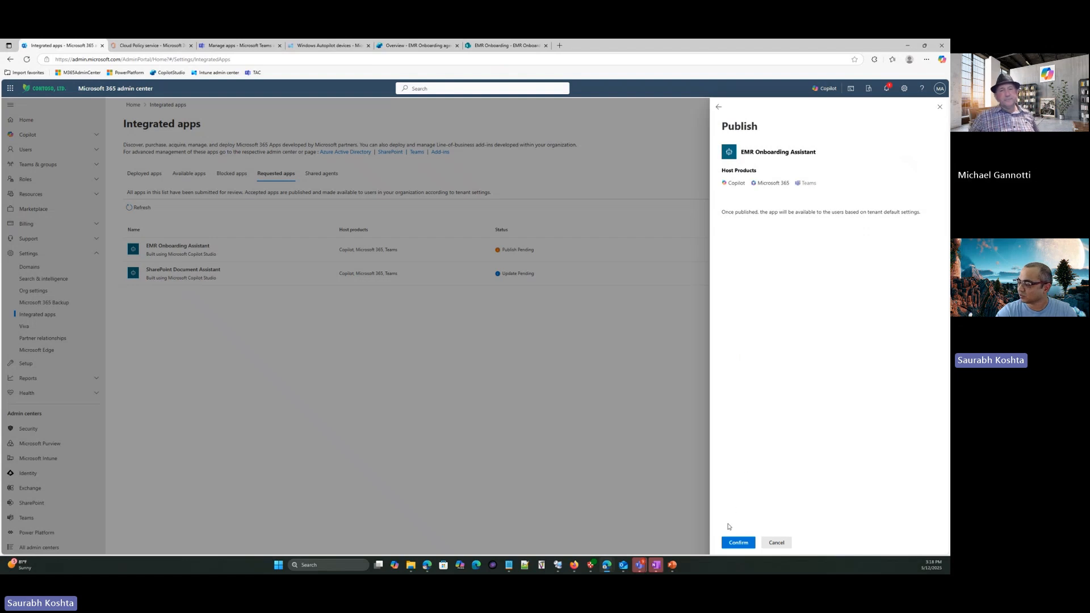
pyautogui.click(729, 544)
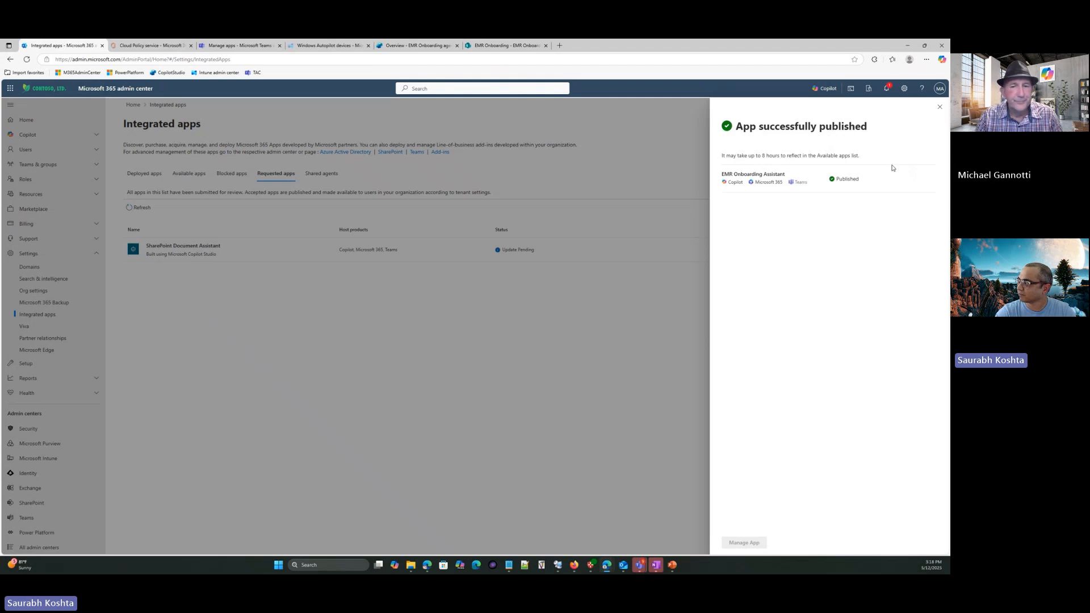
pyautogui.click(939, 107)
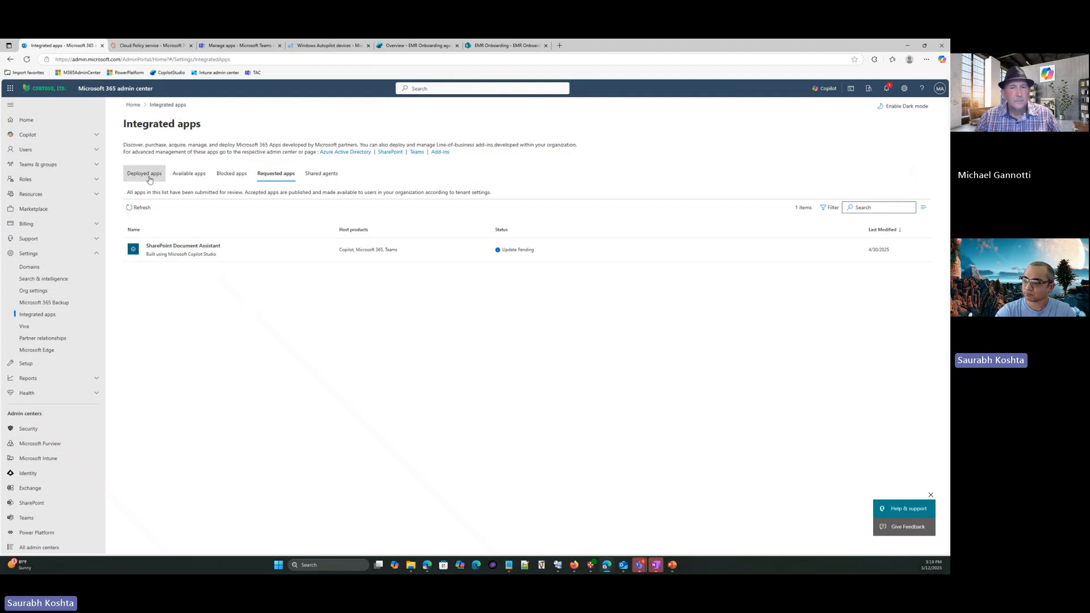
# Step: Refresh the available integrated apps and search them for "EMR"
pyautogui.click(189, 173)
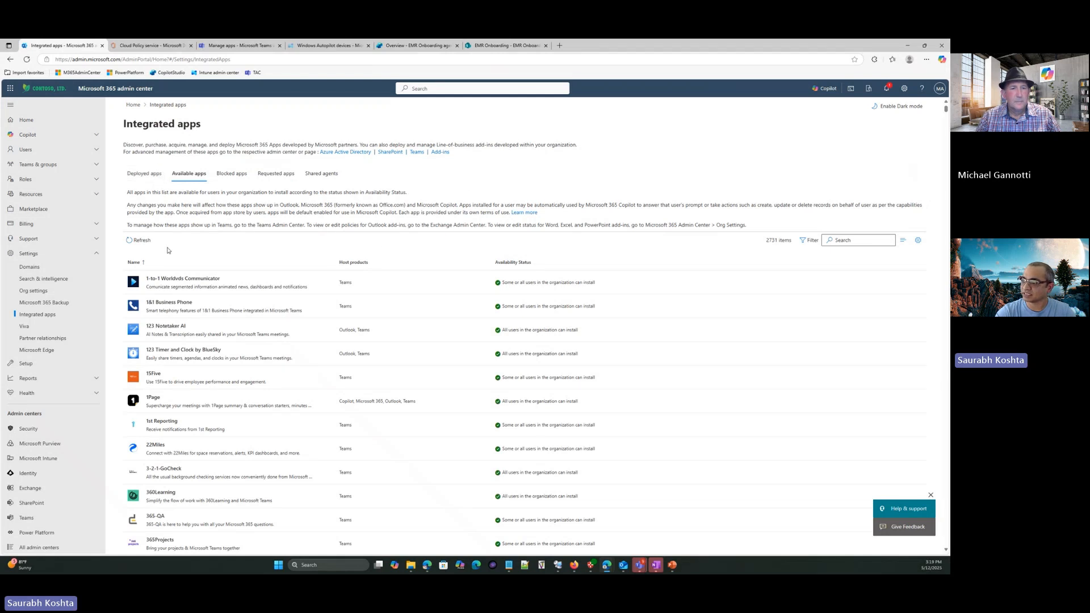
pyautogui.click(139, 240)
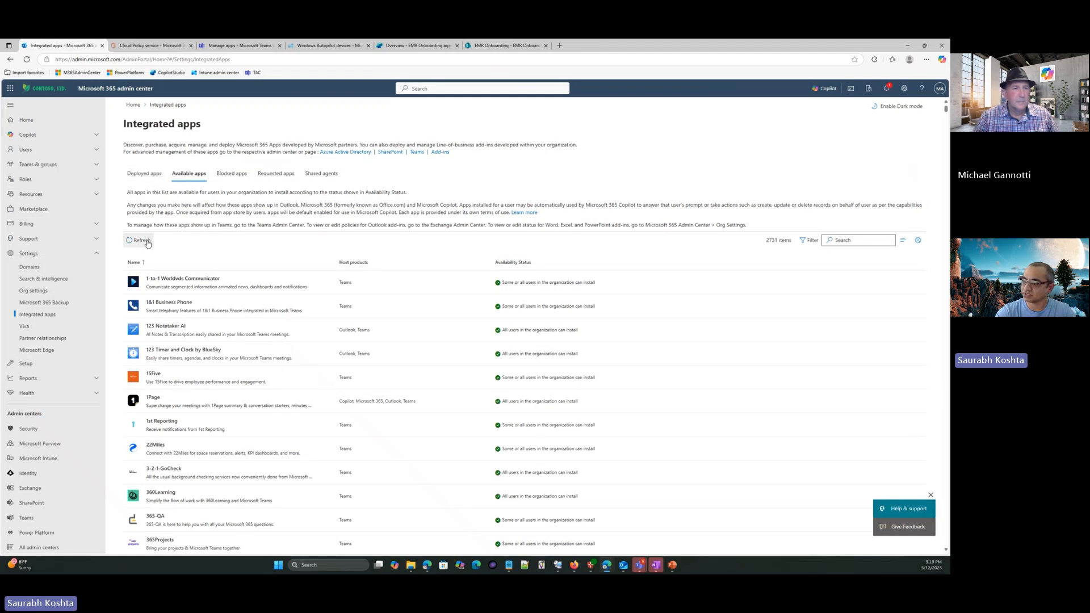
pyautogui.click(855, 240)
pyautogui.write('EMR')
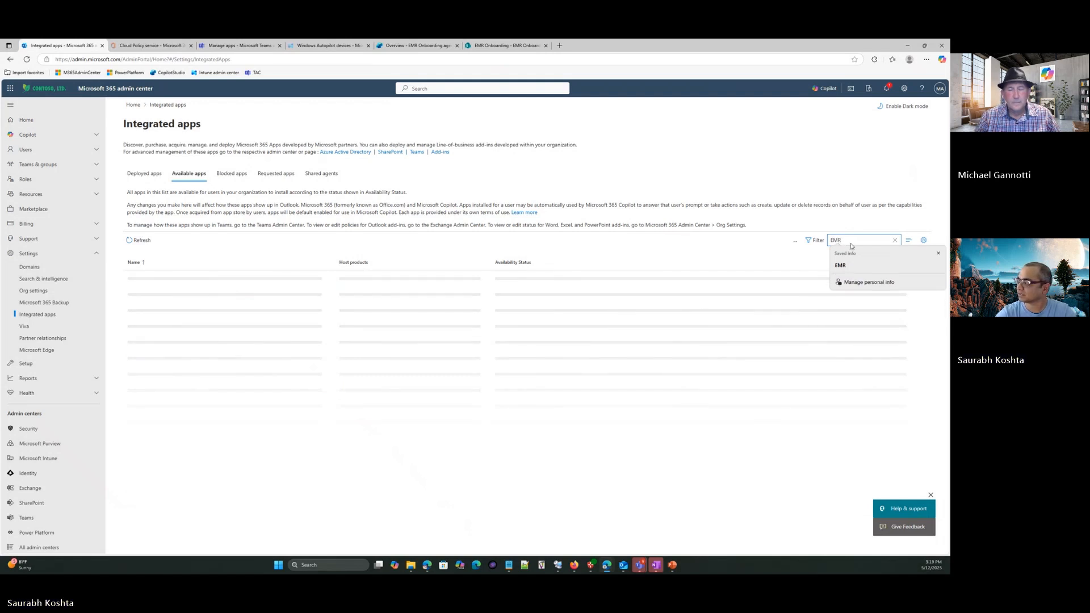
pyautogui.click(844, 266)
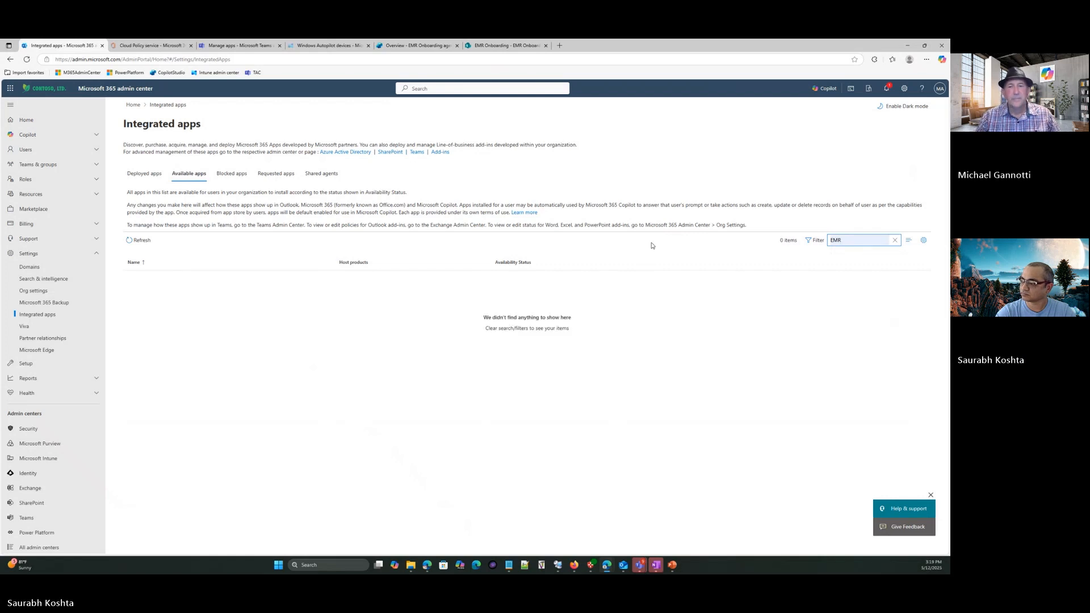
pyautogui.click(148, 180)
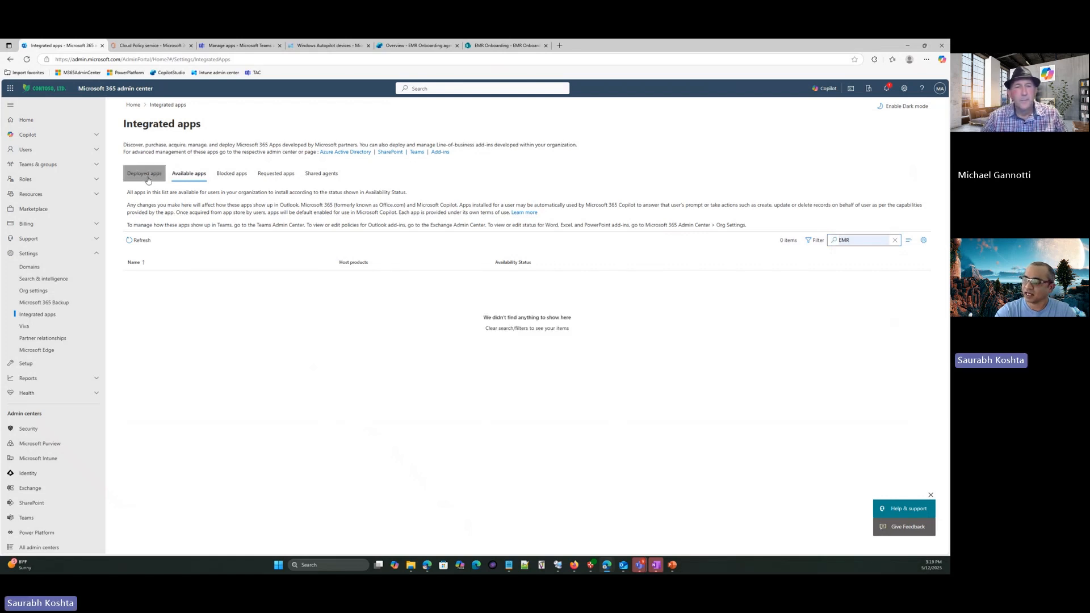
pyautogui.click(189, 174)
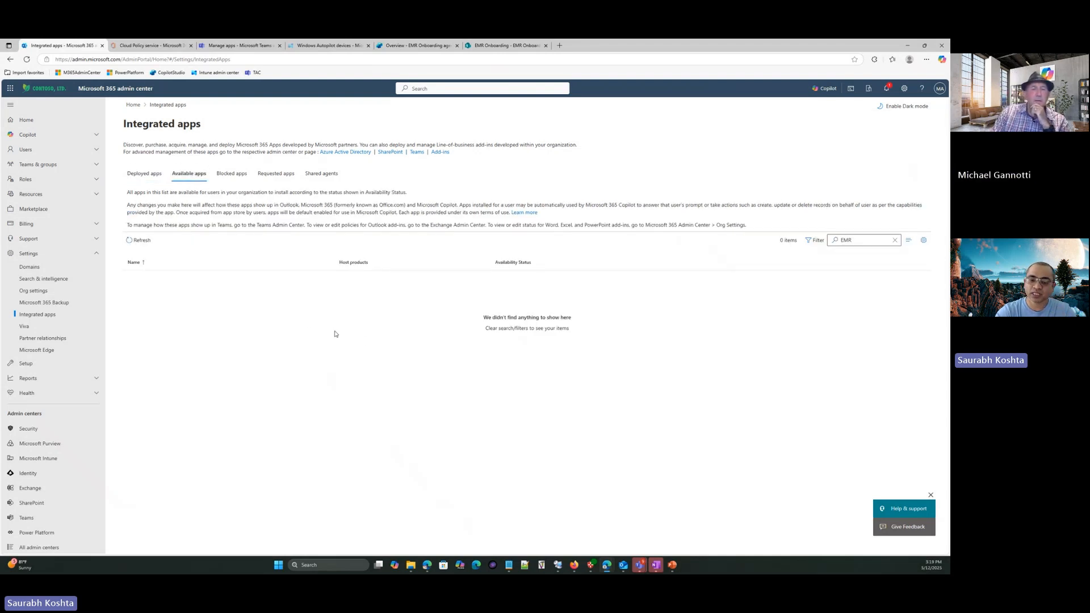
# Step: Clear the app search and filter the available apps to the Copilot host product
pyautogui.click(895, 240)
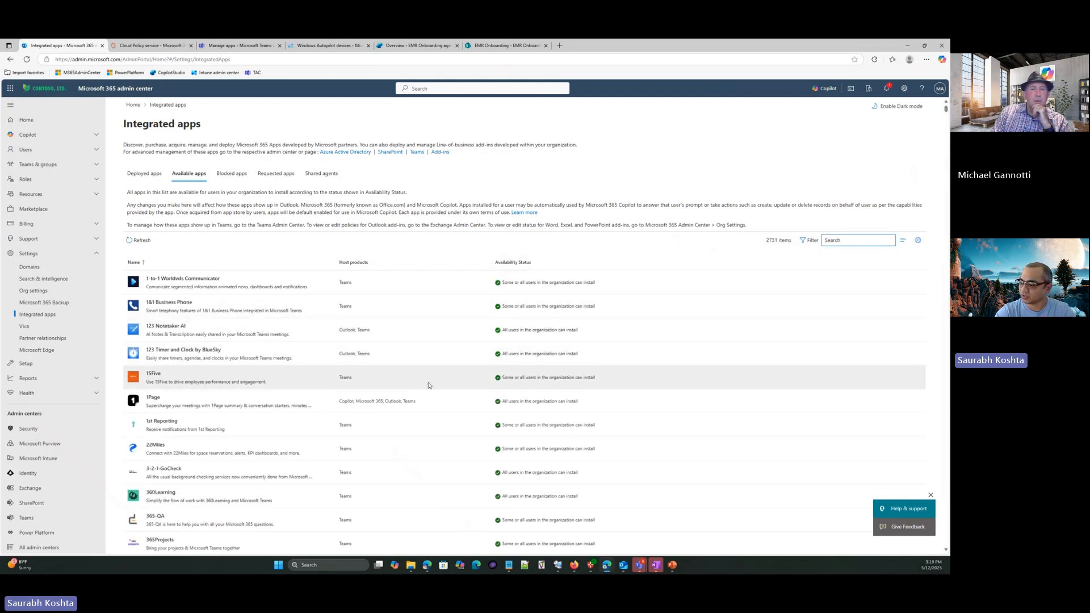
pyautogui.click(807, 240)
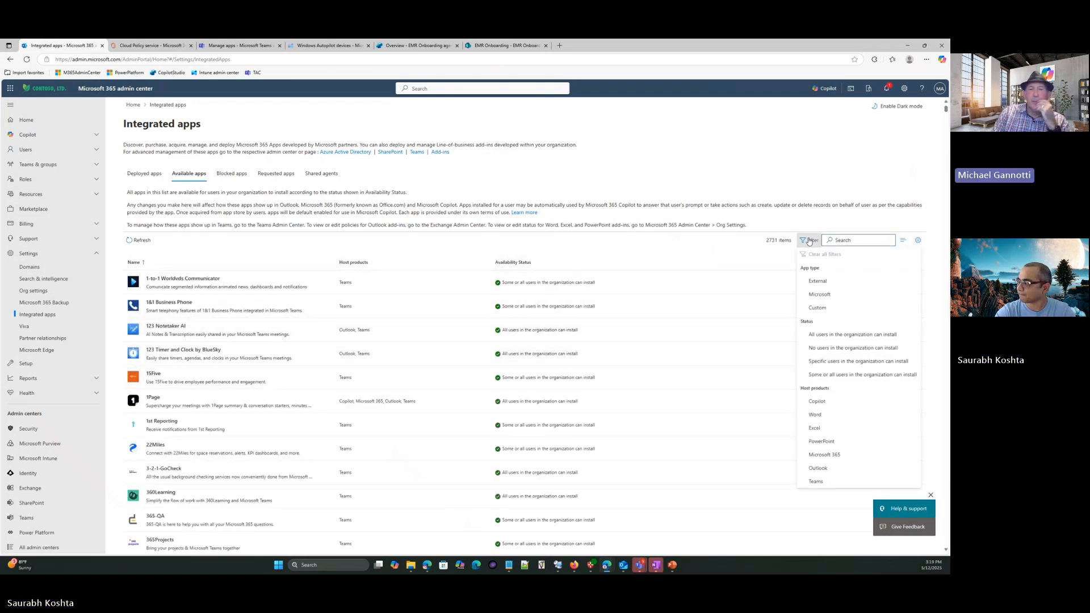
pyautogui.click(817, 402)
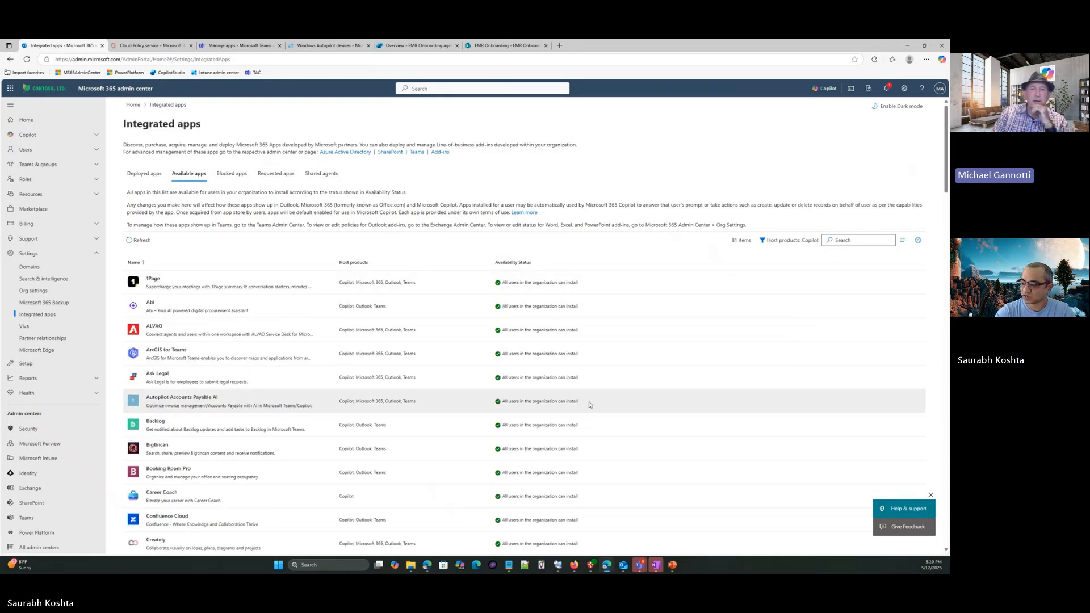
# Step: Review the user assignment options of the IT Help Desk Assistant and return to the available apps list
pyautogui.scroll(-3, 281, 355)
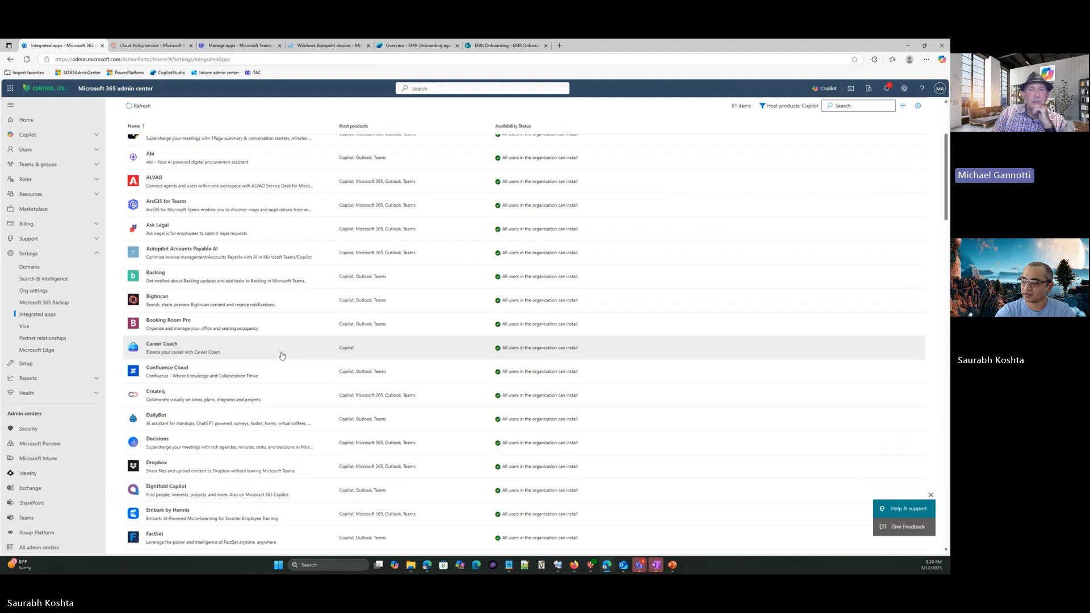
pyautogui.scroll(-7, 282, 355)
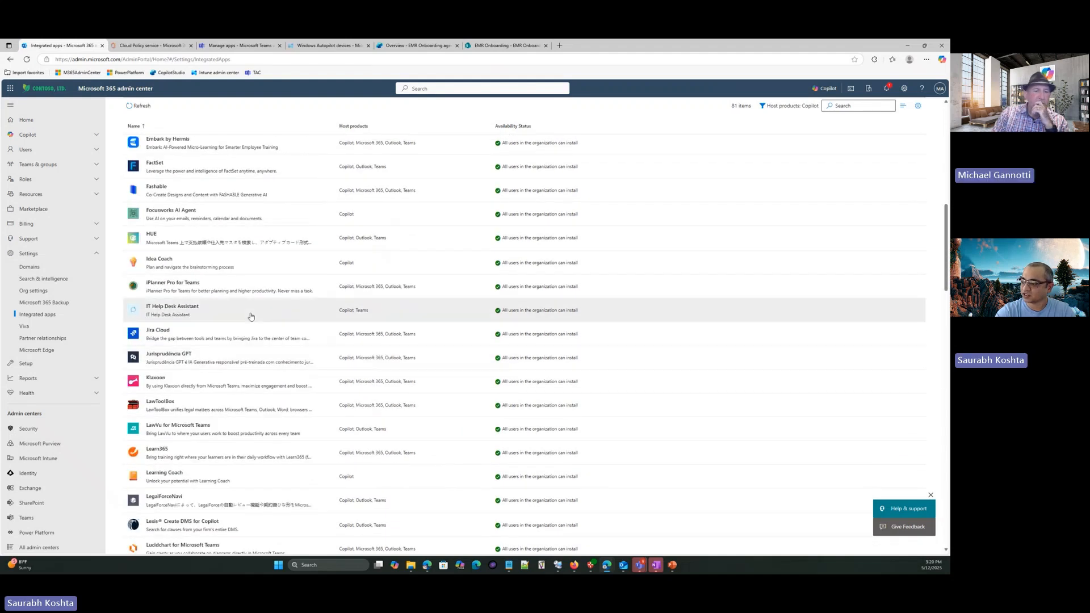
pyautogui.click(196, 308)
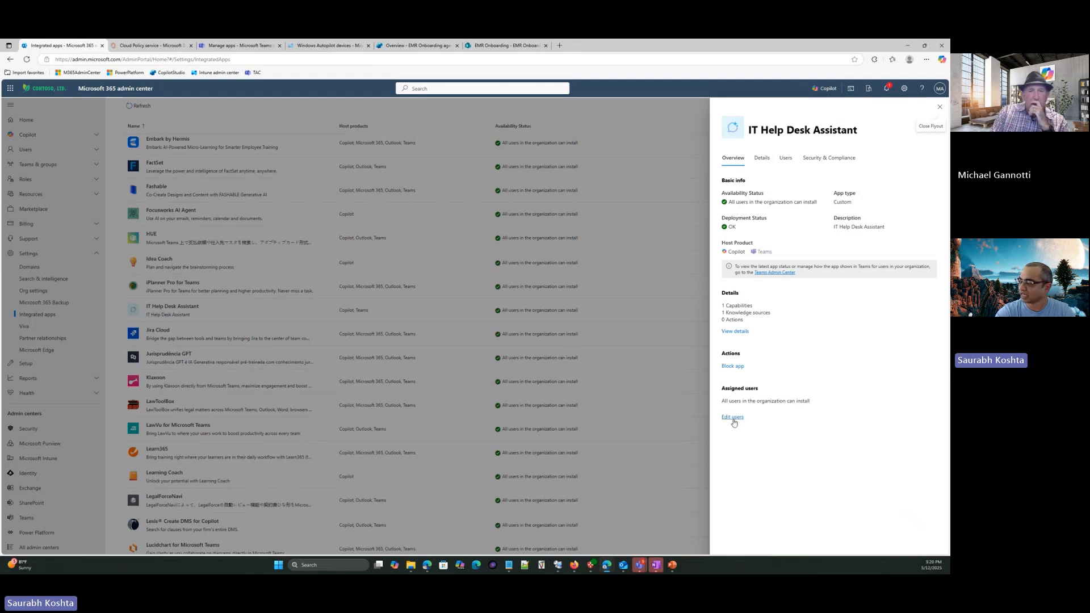
pyautogui.click(732, 417)
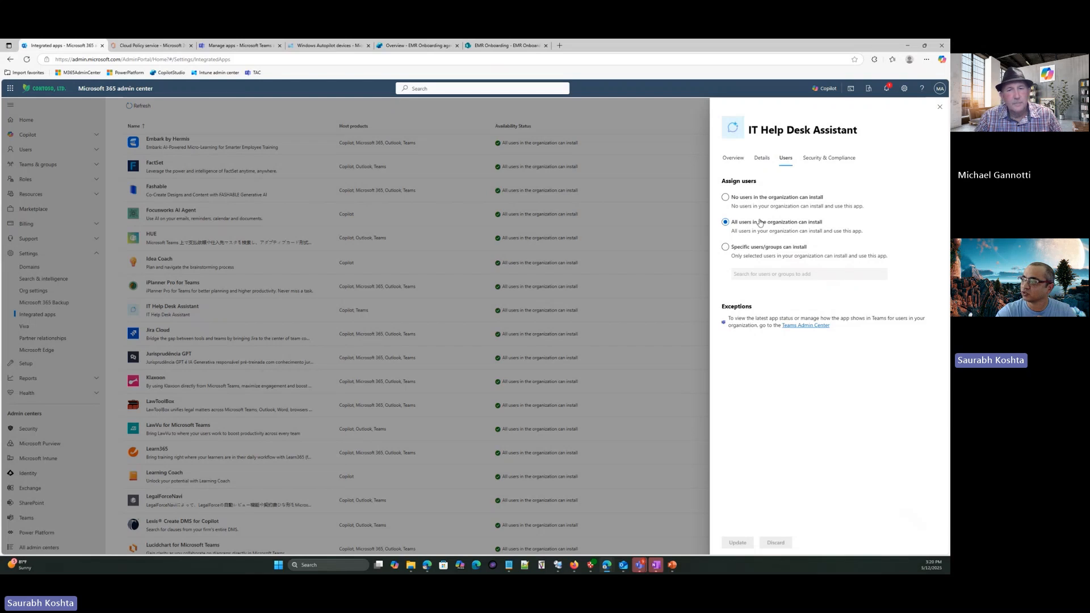
pyautogui.click(942, 111)
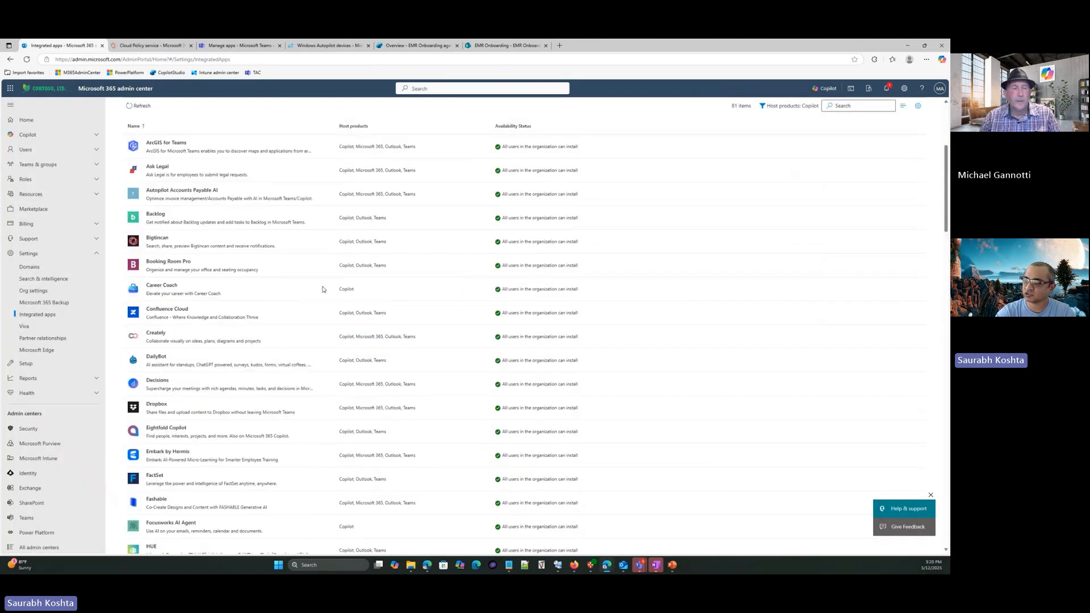
pyautogui.scroll(4, 323, 290)
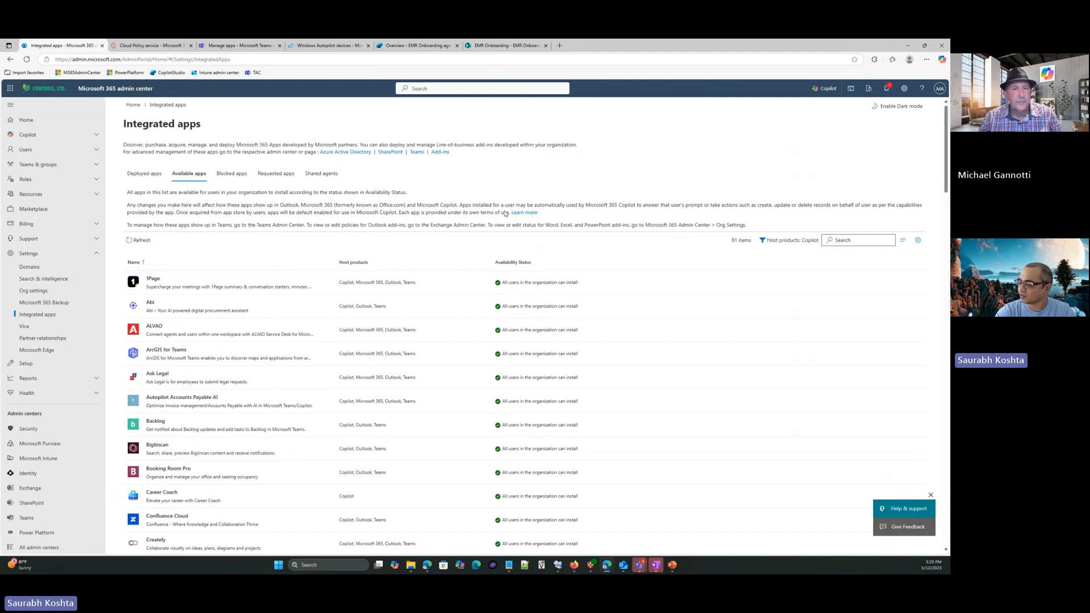
# Step: Switch to Copilot Studio and show the overview page of the EMR Onboarding agent
pyautogui.click(558, 565)
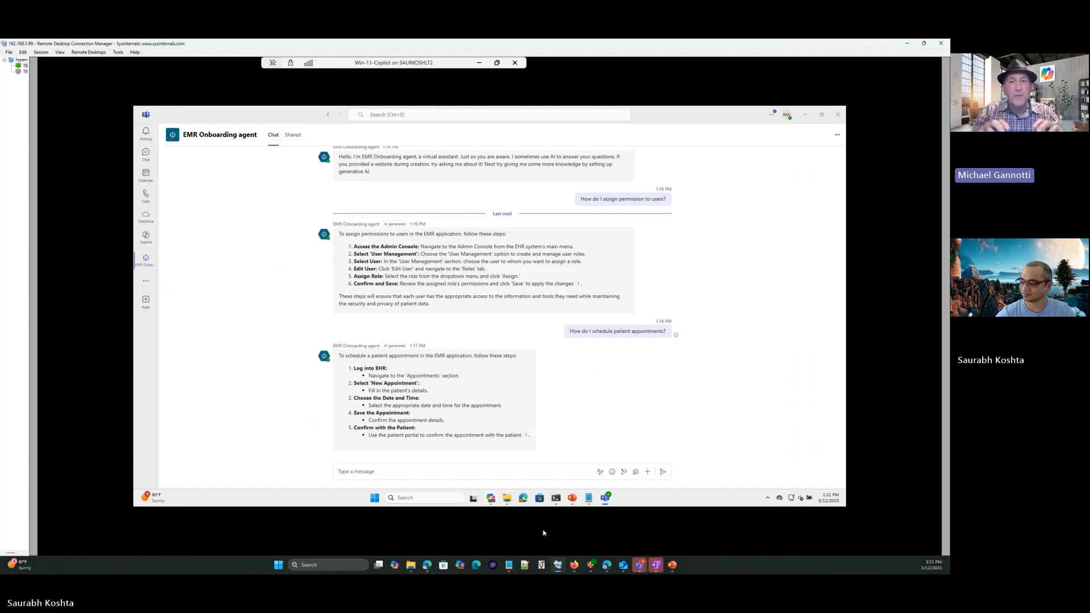
pyautogui.moveTo(607, 563)
pyautogui.click(640, 513)
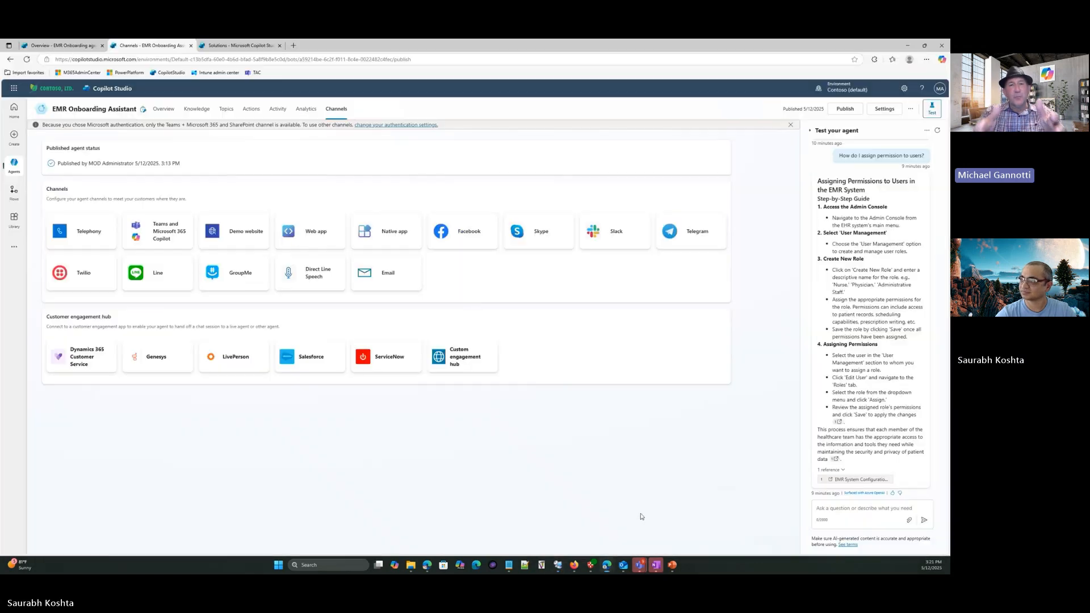
pyautogui.click(248, 51)
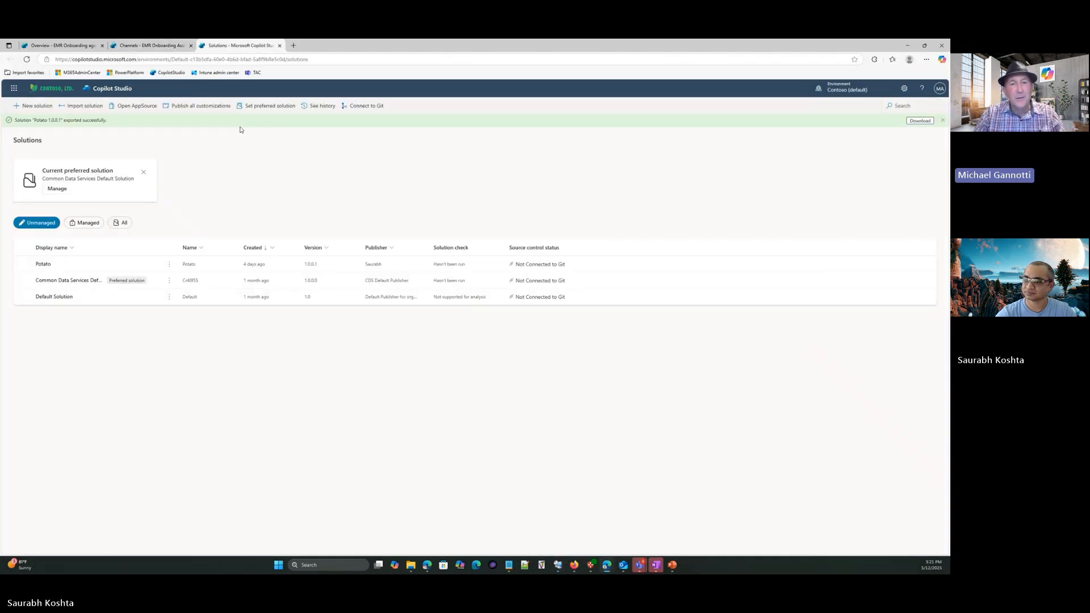
pyautogui.click(63, 46)
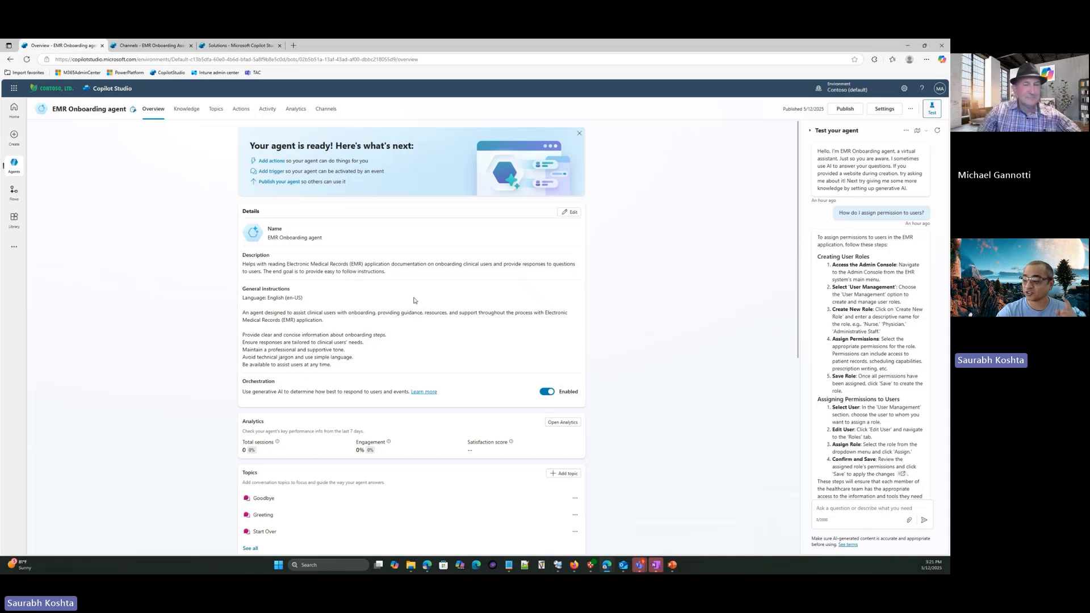
# Step: Examine the SharePoint options for adding a knowledge source to the EMR Onboarding agent, without adding one
pyautogui.scroll(-3, 670, 348)
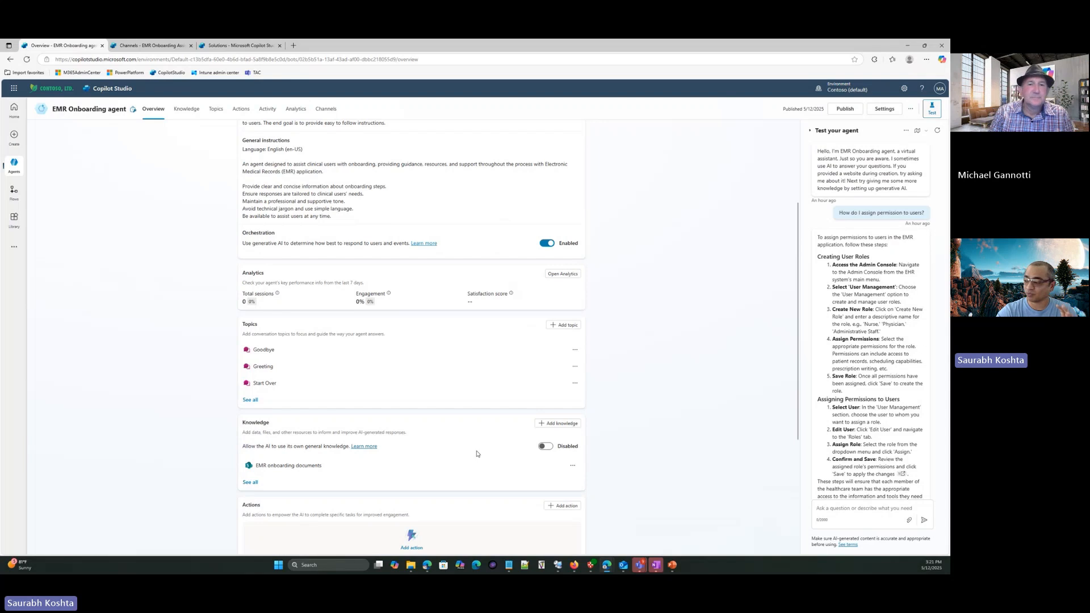
pyautogui.click(566, 425)
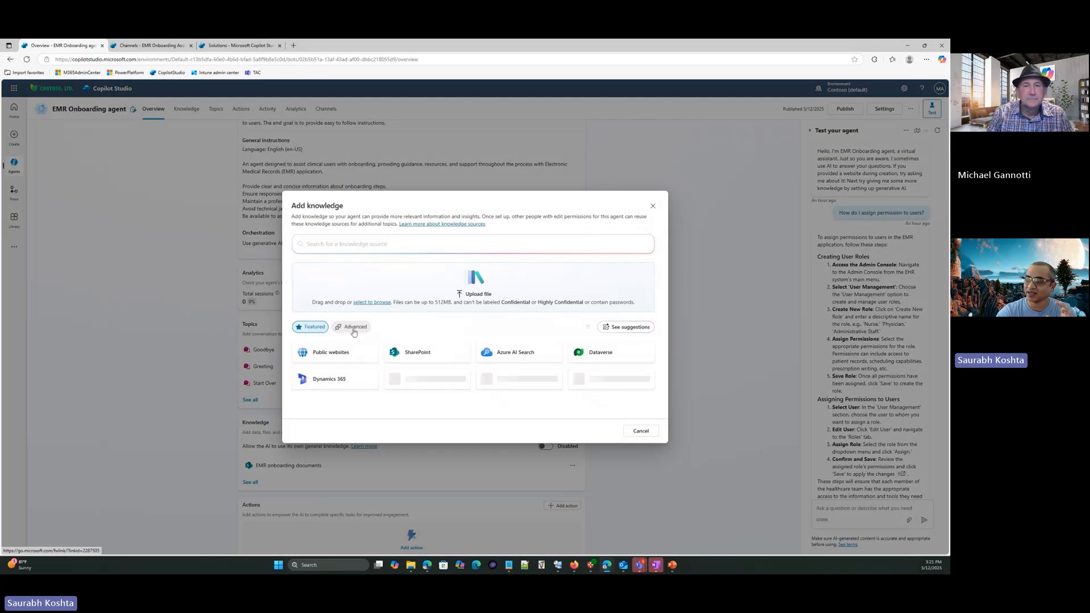
pyautogui.click(397, 356)
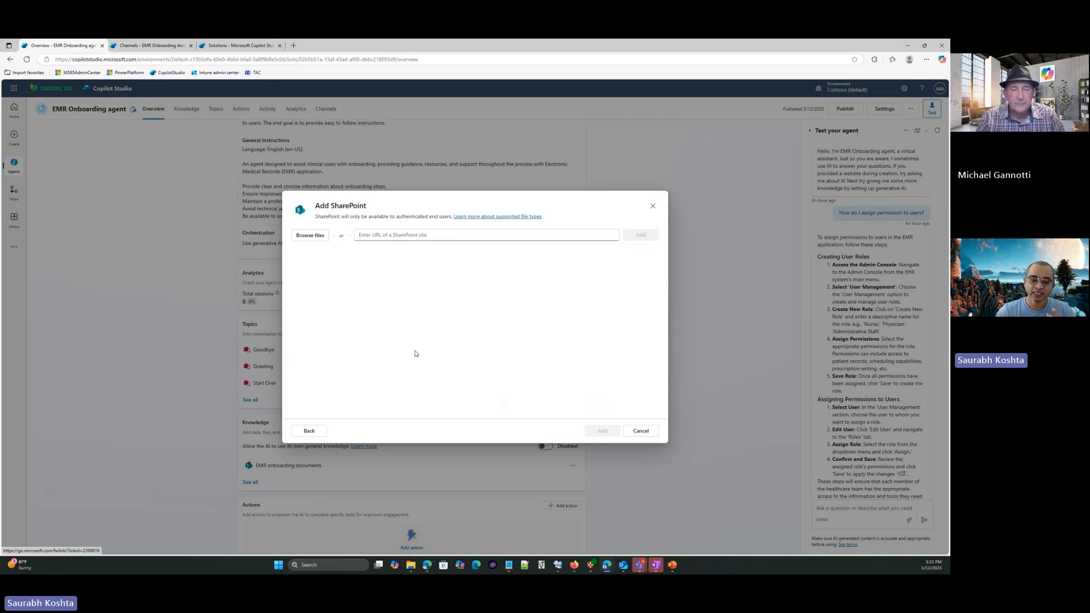
pyautogui.click(644, 434)
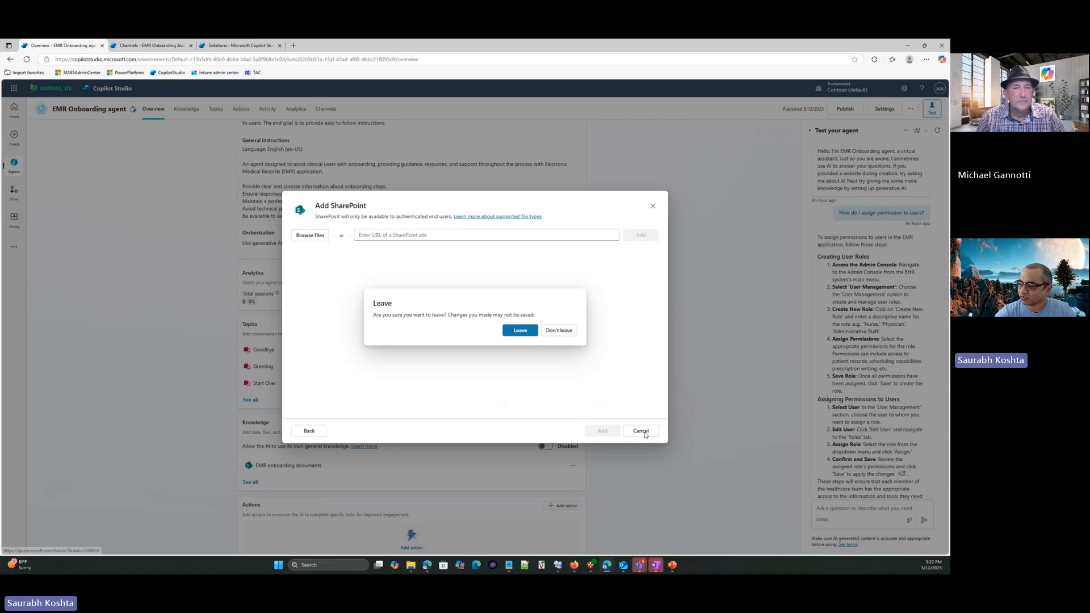
pyautogui.click(558, 331)
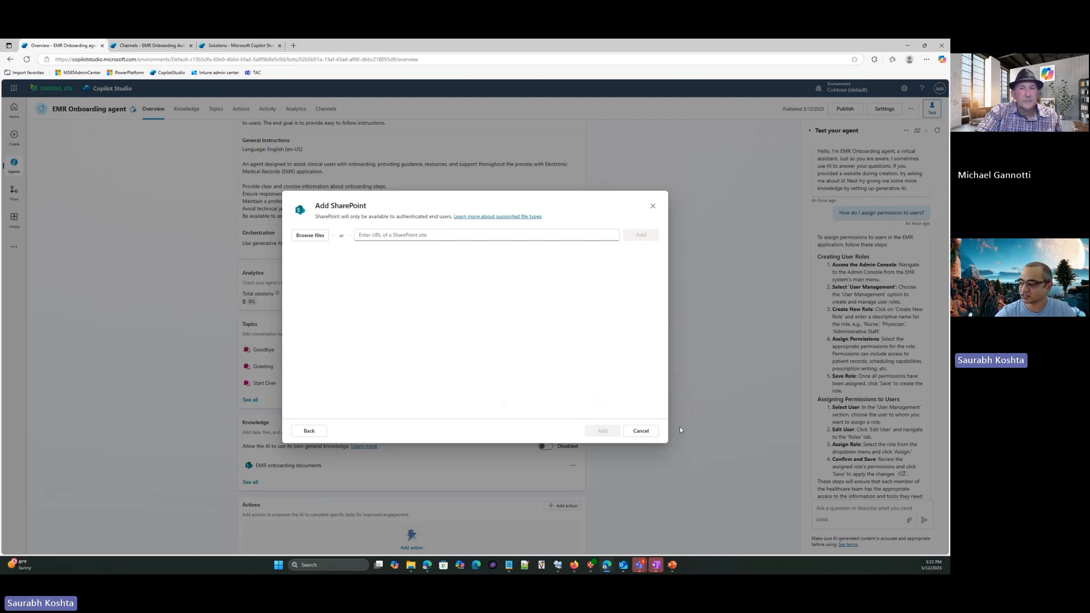
pyautogui.click(640, 431)
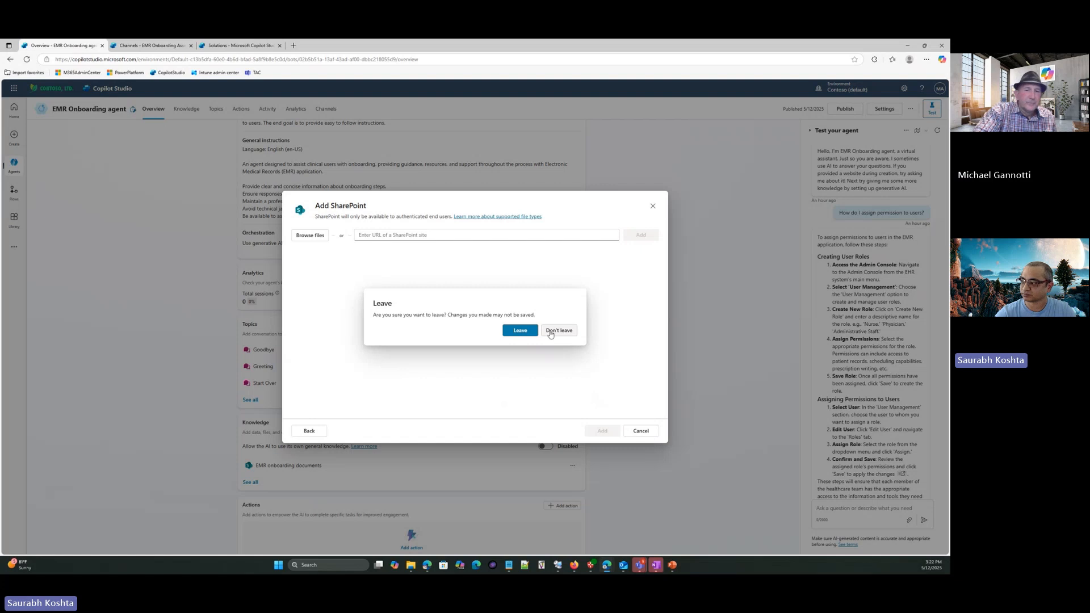
pyautogui.click(510, 51)
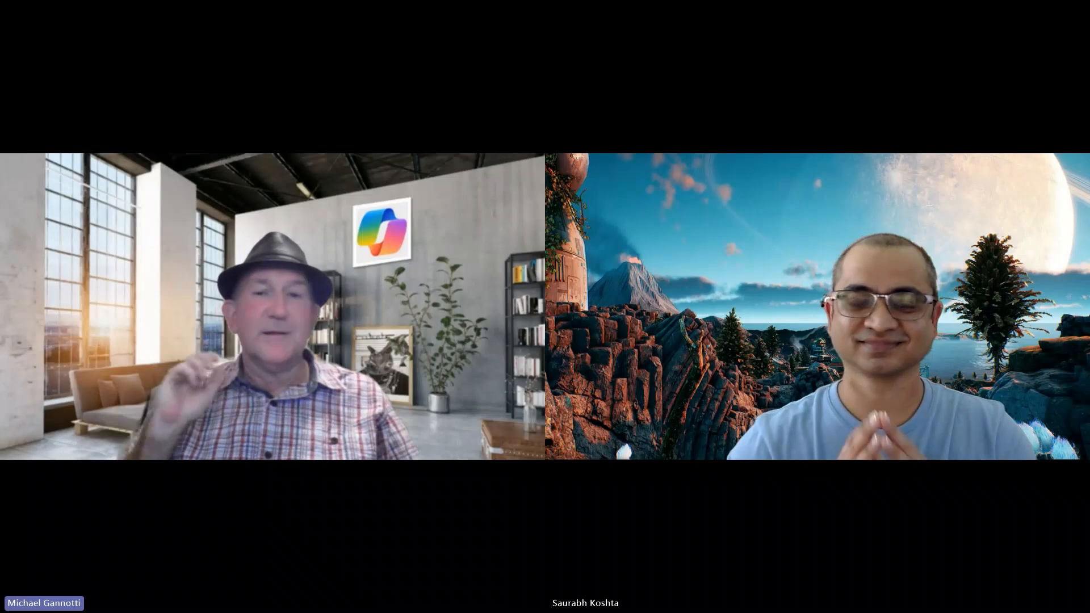